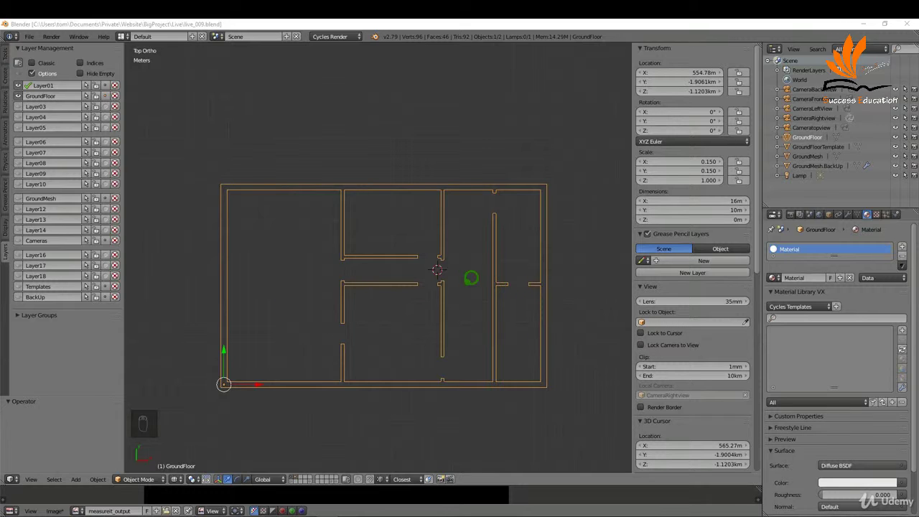
- Show a MeasureIt dimension of 2.2000 m between the right interior wall and the outer wall corner
key(Tab)
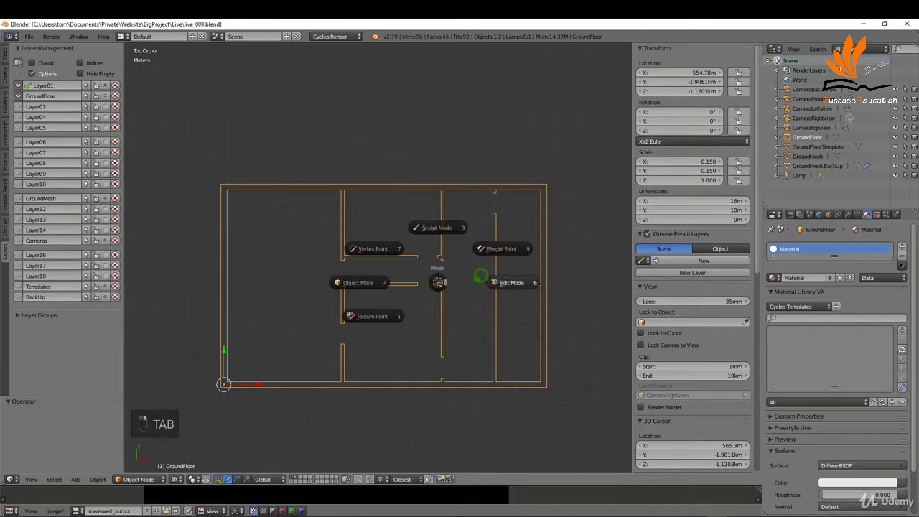
key(a)
key(a)
key(a)
key(a)
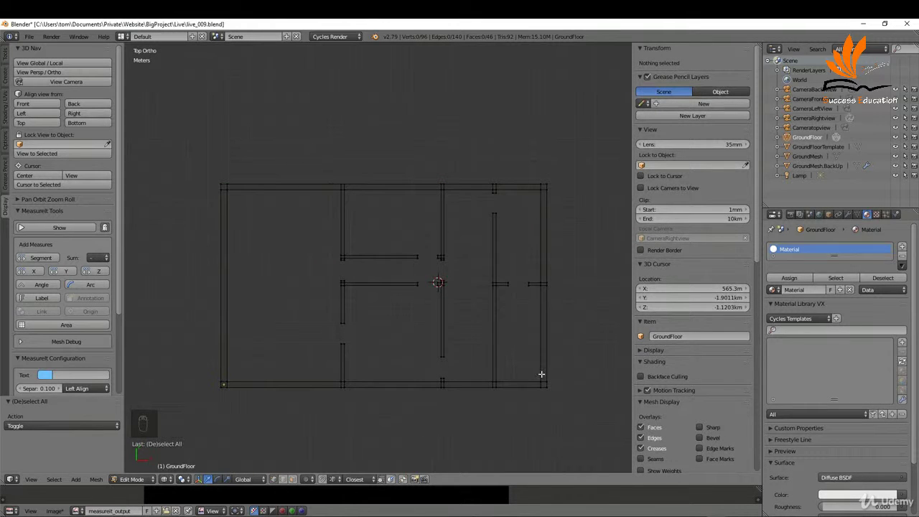
right_click(540, 379)
shift+right_click(496, 382)
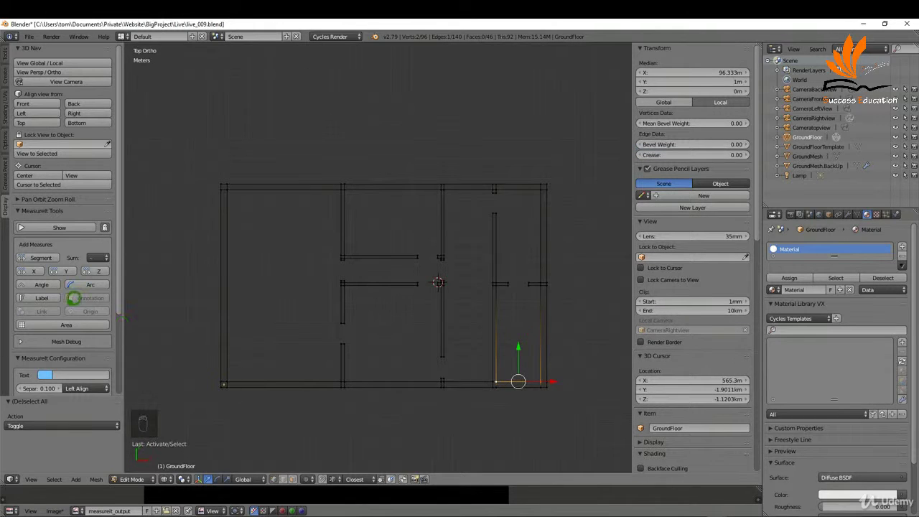
click(61, 225)
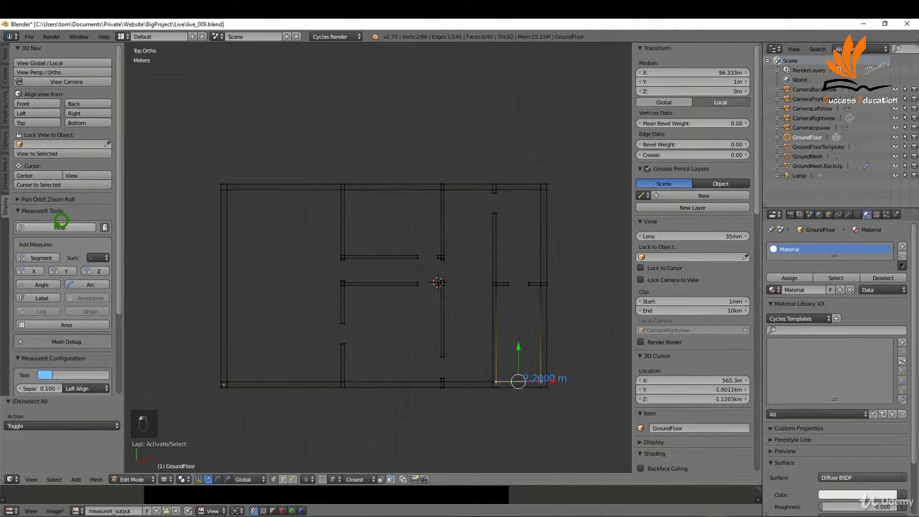
- Box-select the interior walls that will be moved
key(a)
key(b)
drag(313, 159, 503, 393)
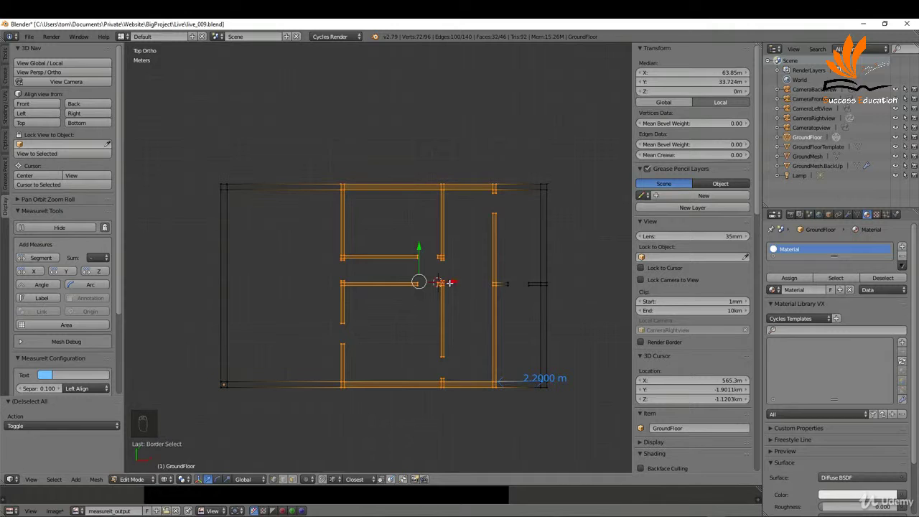
- Move the selected interior walls left along the X axis
key(g)
key(x)
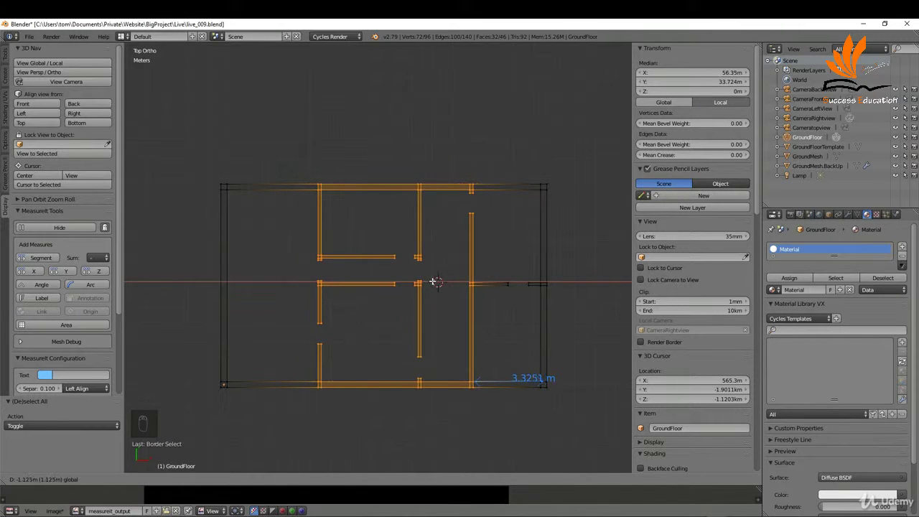
click(431, 281)
scroll(431, 378, up, 8)
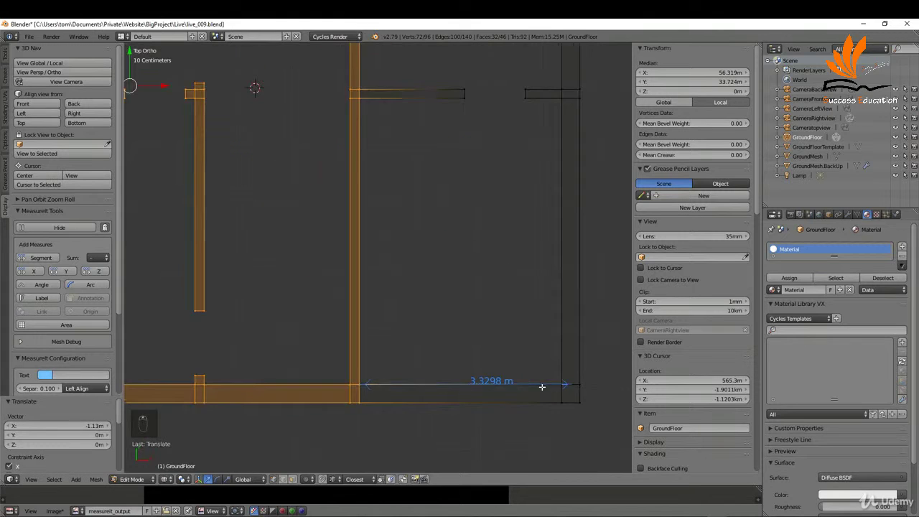
- Nudge the walls a further .03 along X so the dimension reads 3.3000 m, then deselect
key(g)
key(x)
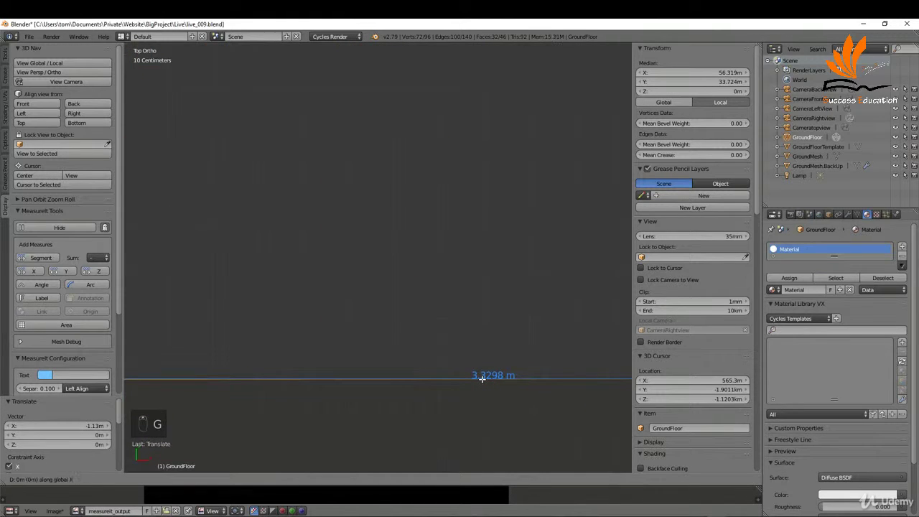
text(.03)
key(Return)
shift+middle_drag(481, 379, 464, 328)
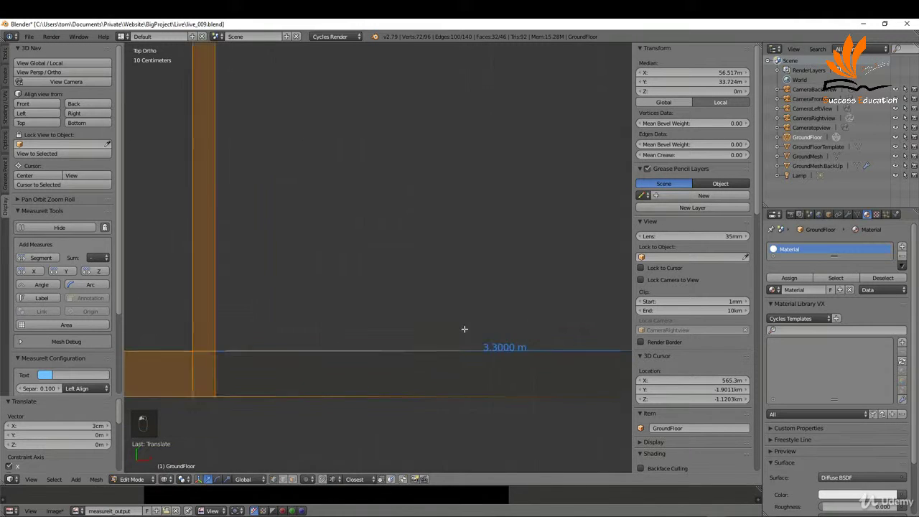
scroll(463, 329, down, 8)
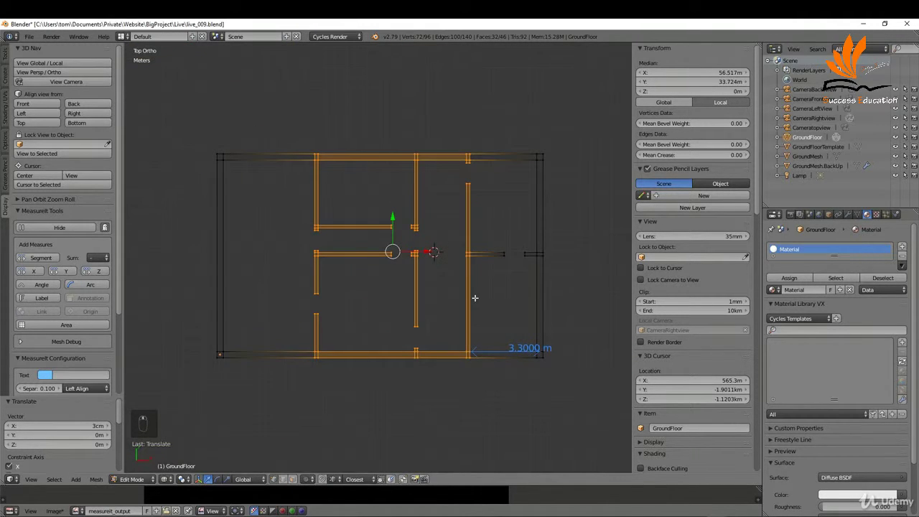
key(a)
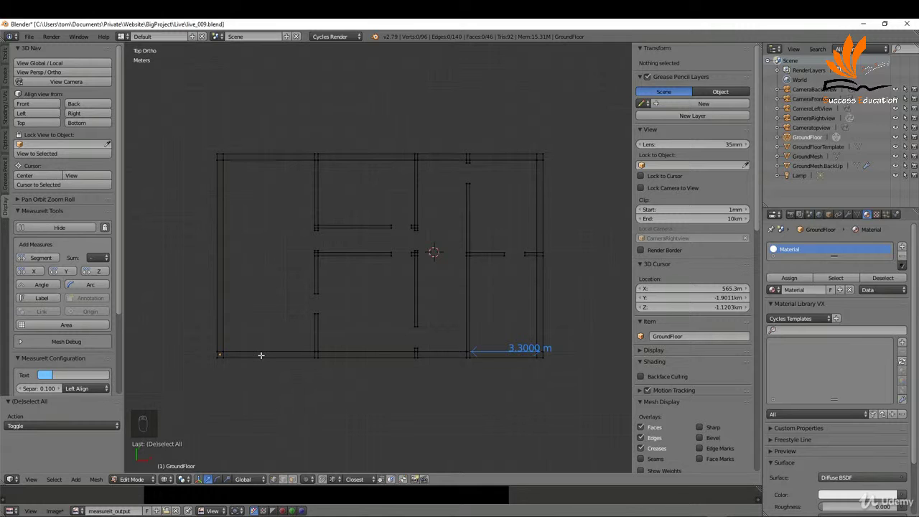
- Loop-cut across the bottom and top outer walls
key(ctrl+r)
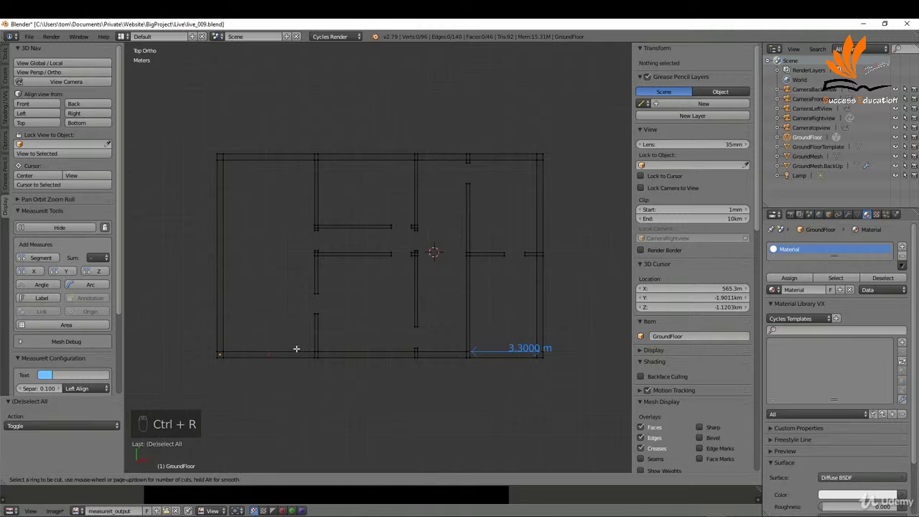
click(296, 348)
click(309, 318)
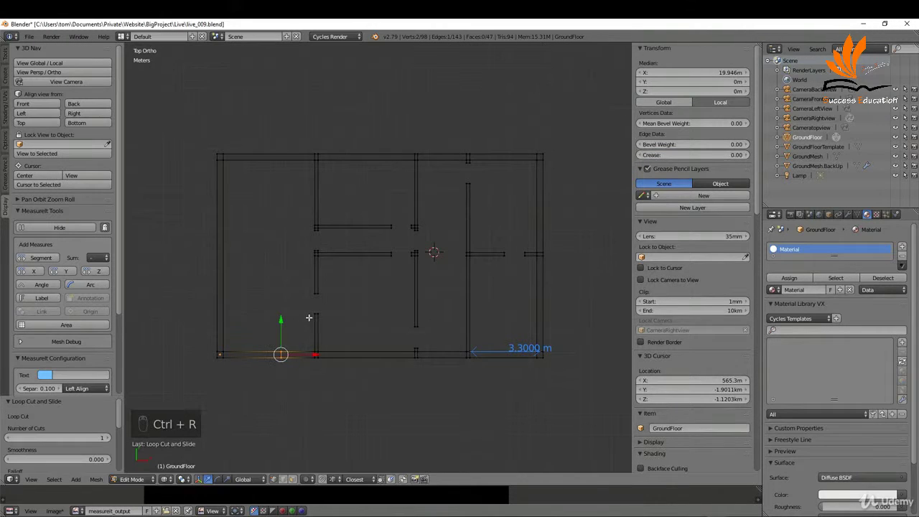
key(ctrl+r)
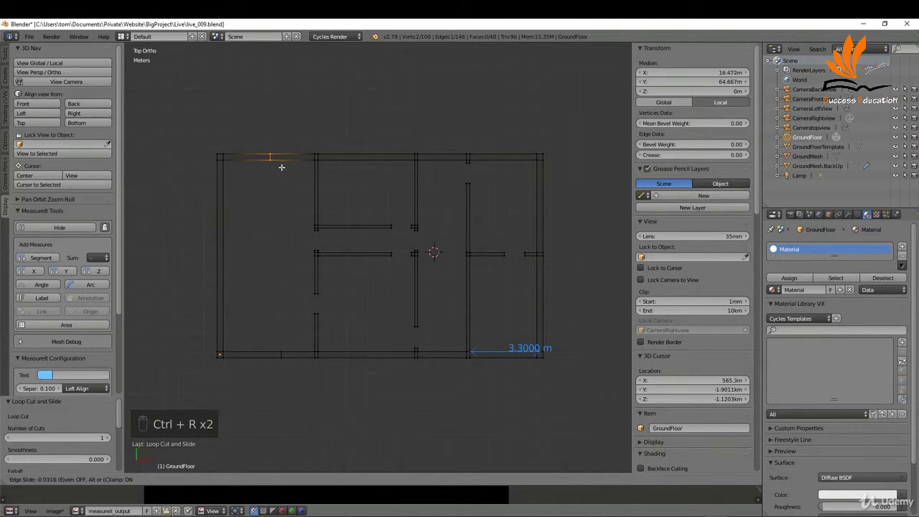
click(280, 167)
click(290, 176)
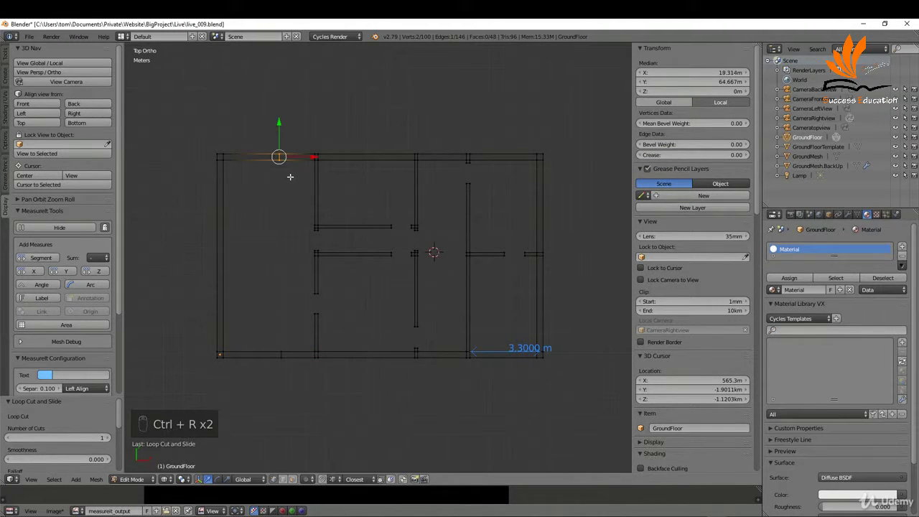
- Add a MeasureIt segment between the bottom wall cut and the interior wall vertex
scroll(317, 365, up, 3)
right_click(310, 353)
shift+right_click(254, 356)
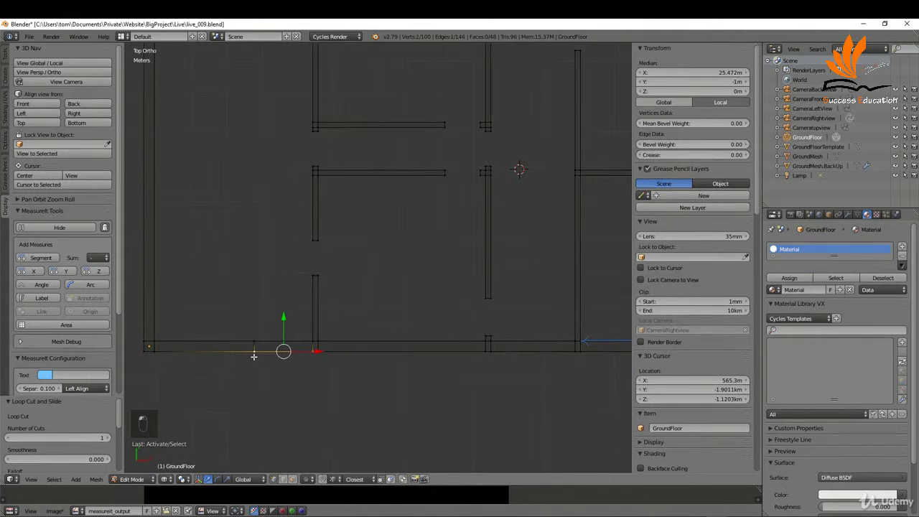
click(39, 257)
- Slide the bottom wall cut along X until it sits exactly 1.1000 m from the interior wall
key(a)
key(b)
drag(237, 334, 269, 356)
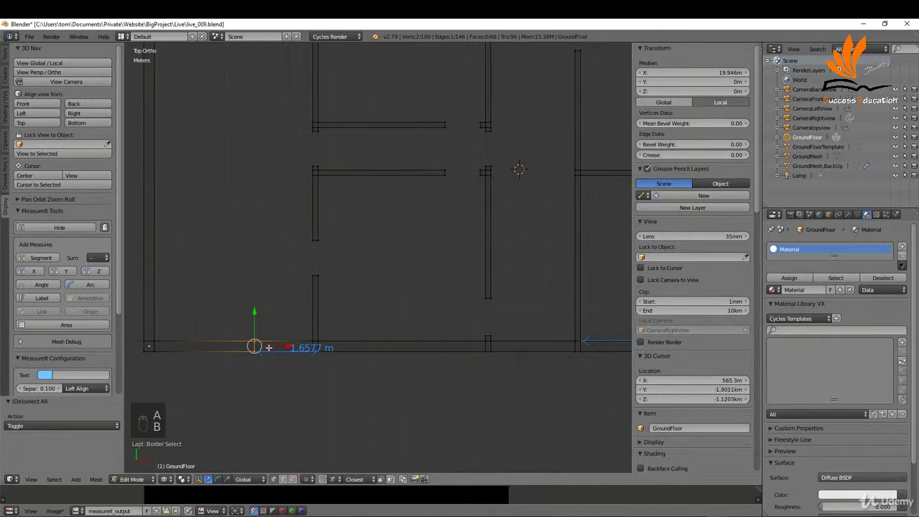
key(g)
key(x)
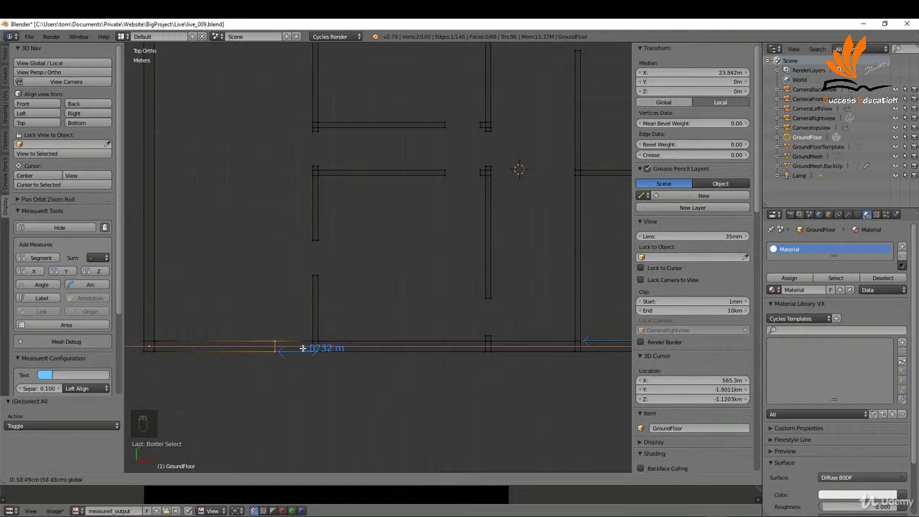
click(301, 347)
scroll(287, 350, up, 8)
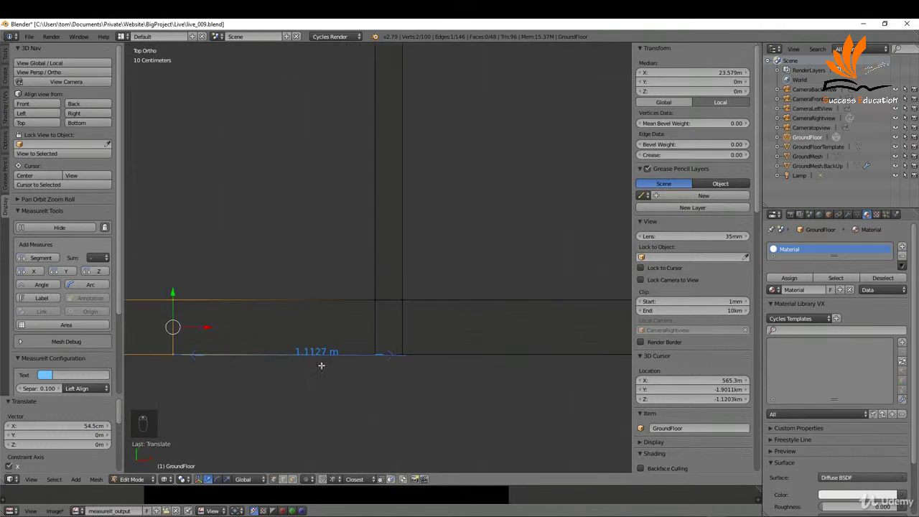
scroll(286, 350, up, 4)
key(g)
key(x)
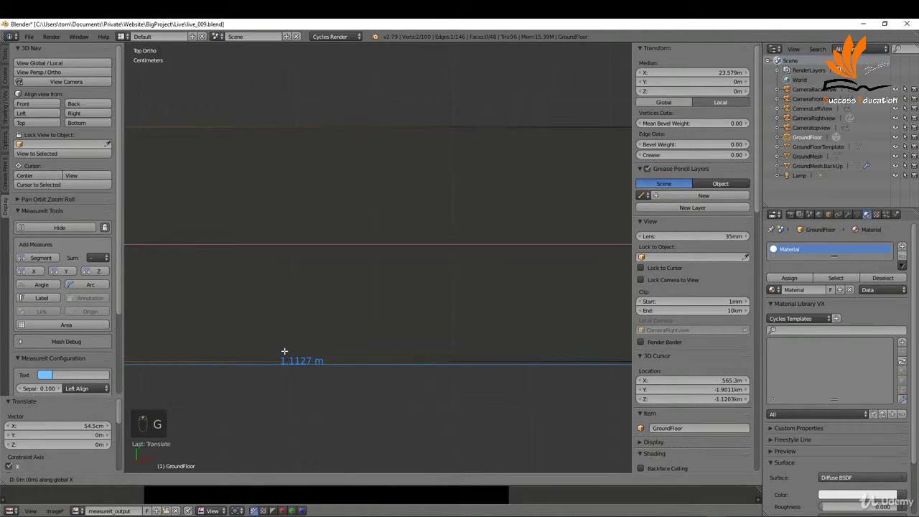
click(352, 352)
scroll(412, 351, down, 5)
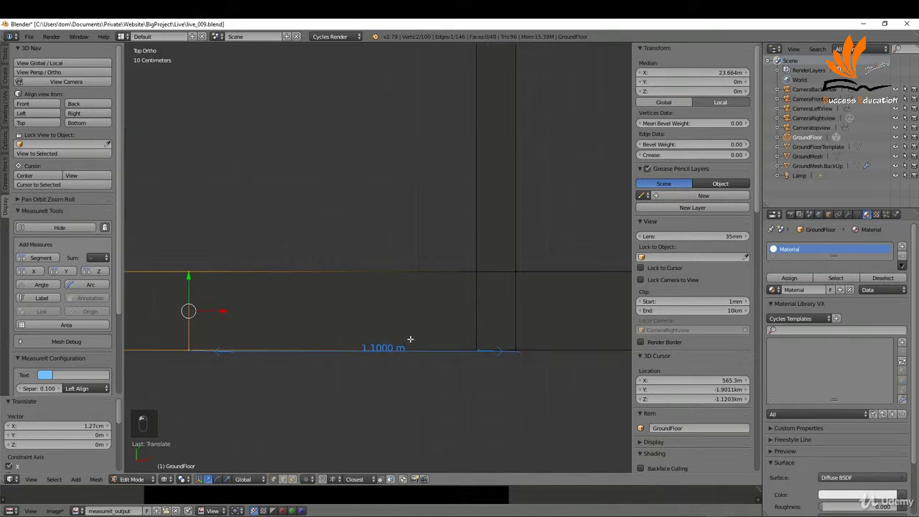
scroll(415, 373, down, 5)
- Move the top wall cut along X to line up with the bottom cut
right_click(369, 86)
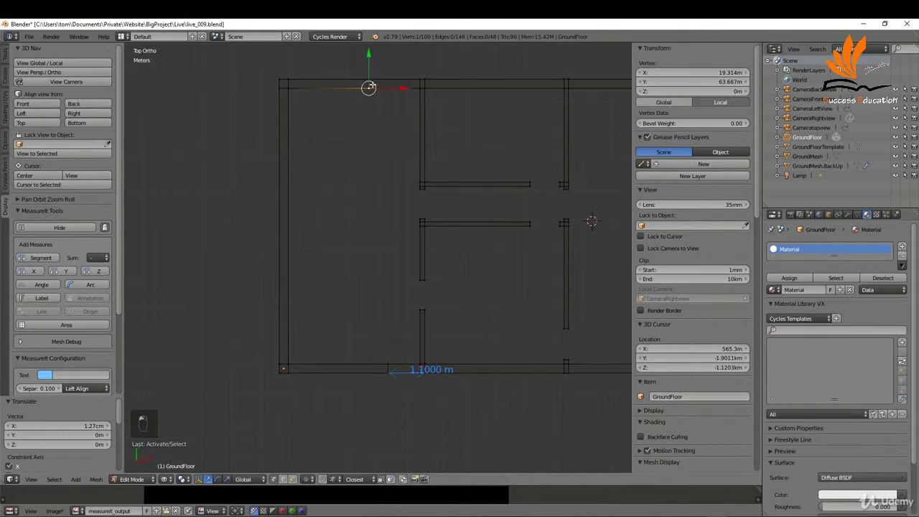
shift+right_click(358, 74)
key(g)
key(x)
click(385, 360)
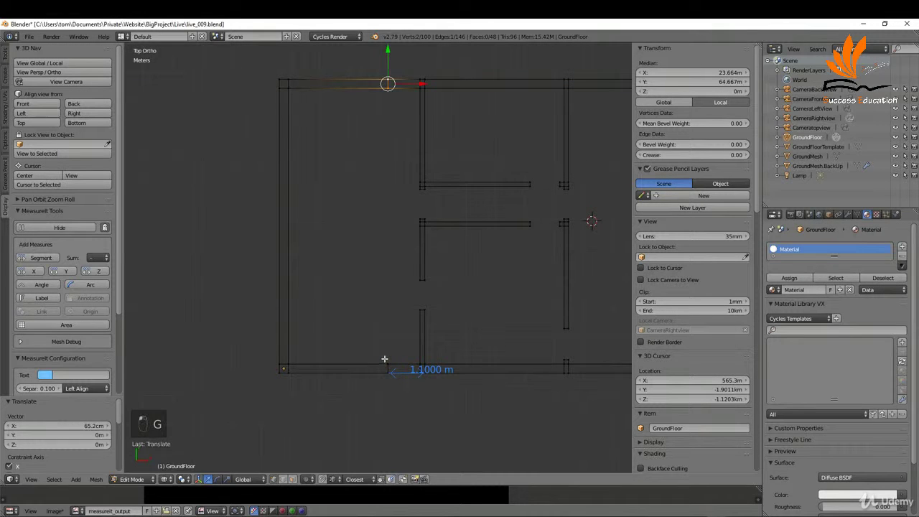
key(ctrl+Tab)
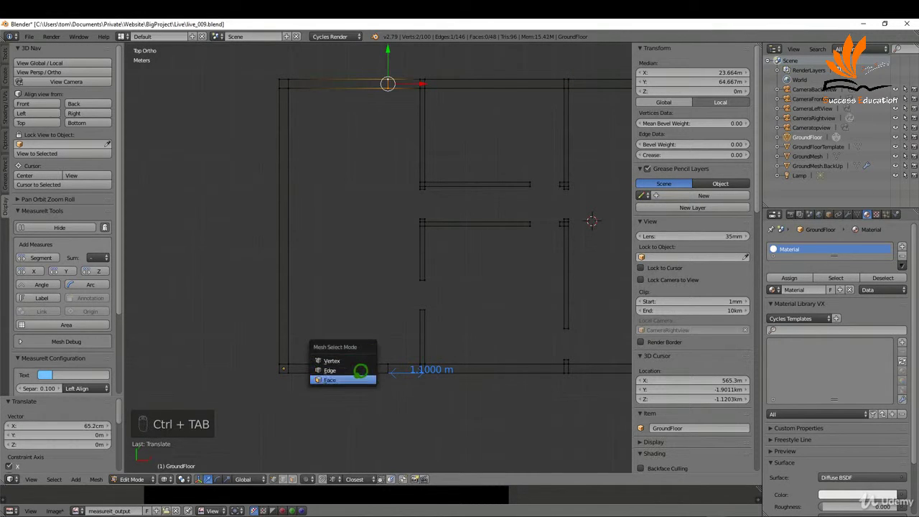
- Select the left L-shaped wall faces and separate them into a new object
click(351, 377)
right_click(316, 370)
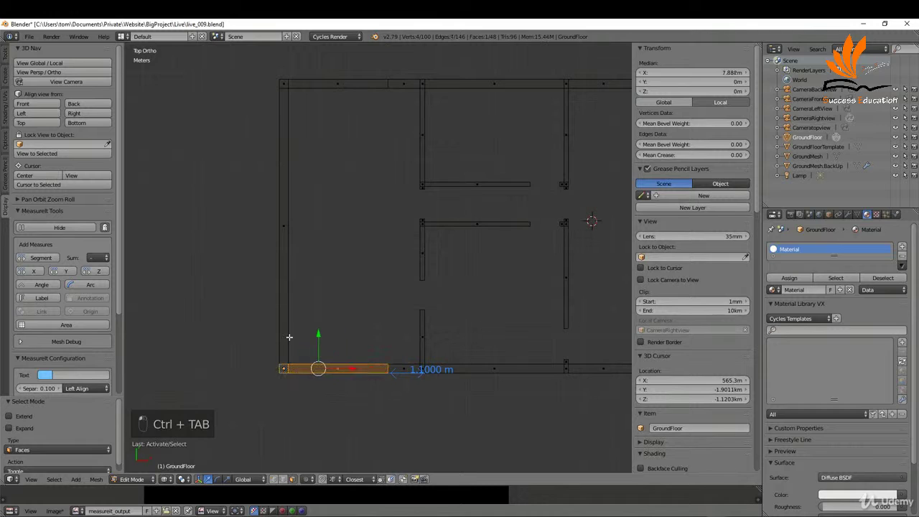
shift+right_click(285, 218)
shift+right_click(282, 84)
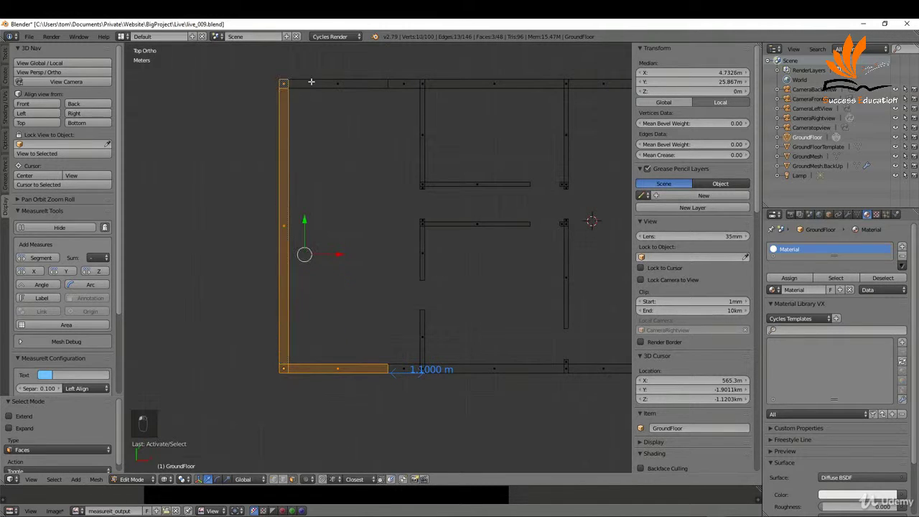
shift+right_click(366, 84)
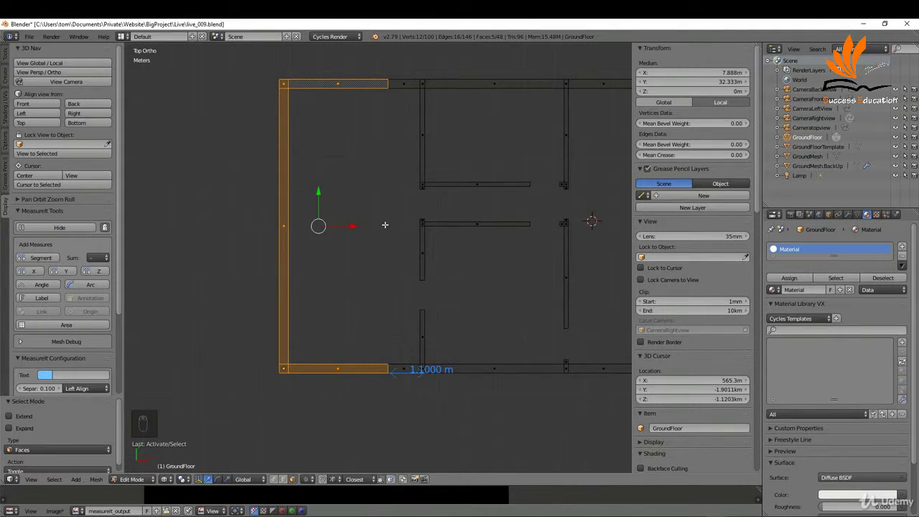
key(p)
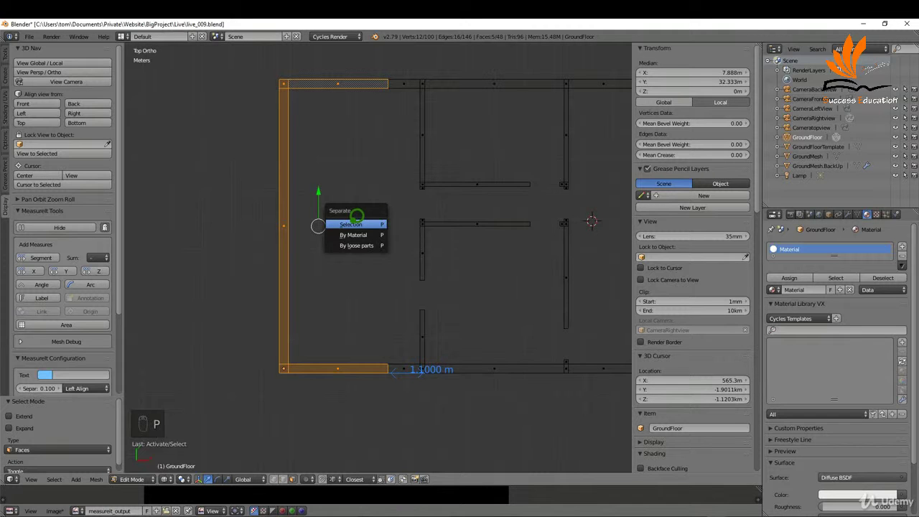
click(351, 224)
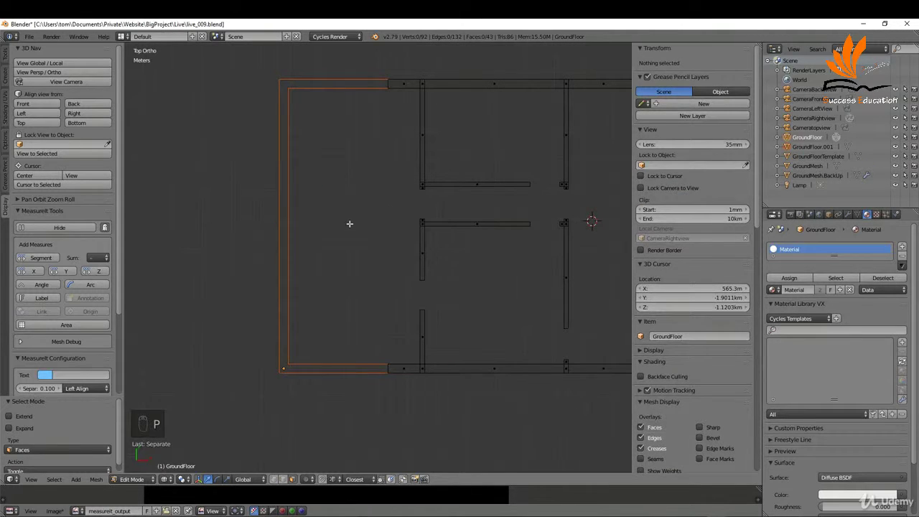
- Select the new GroundFloor.001 object in Object Mode and enter its Edit Mode
key(Tab)
click(283, 216)
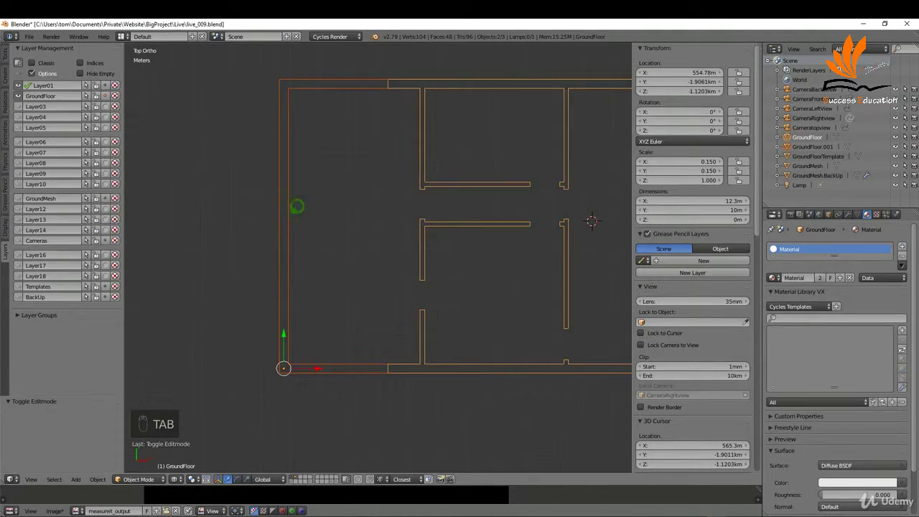
click(286, 201)
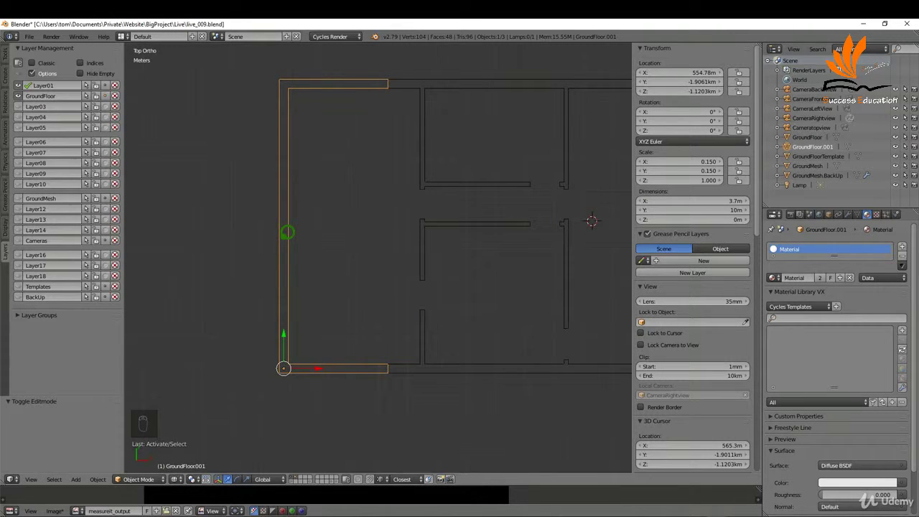
key(Tab)
click(356, 240)
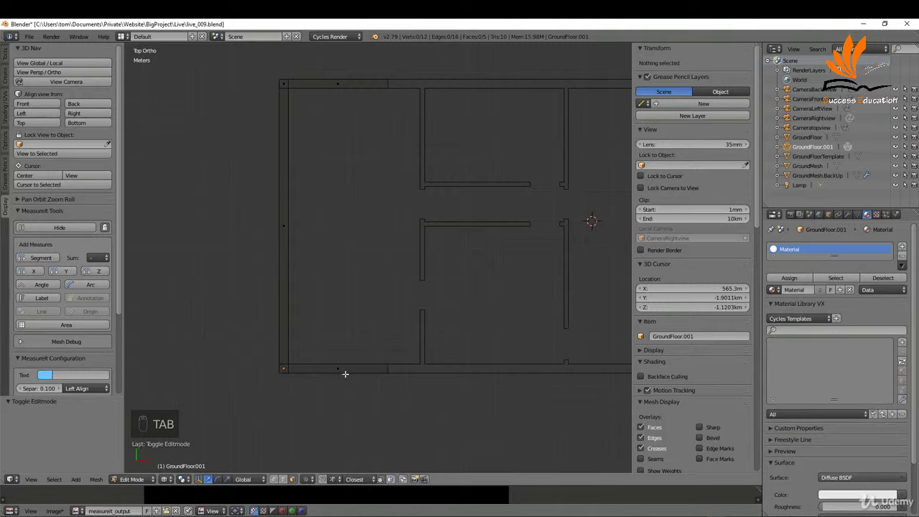
- Add centred two-cut loop cuts lengthwise along GroundFloor.001's bottom, left and top walls
key(ctrl+r)
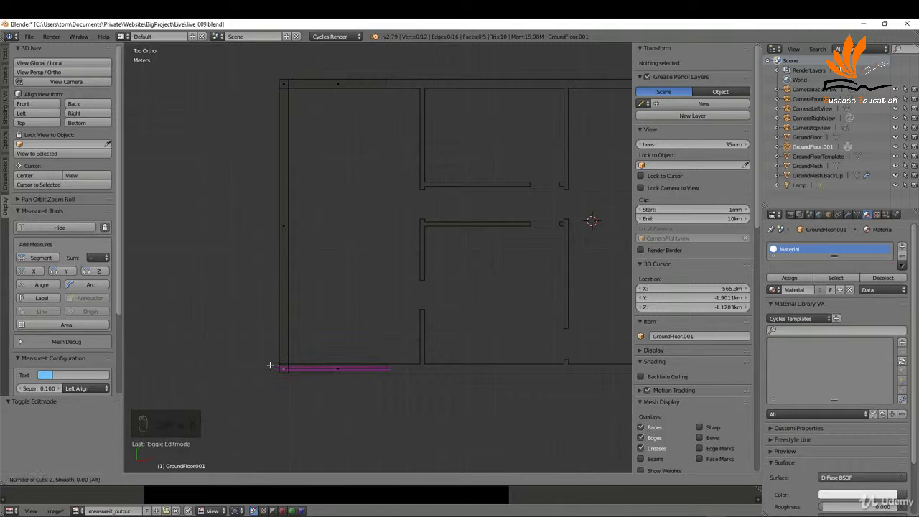
scroll(270, 364, up, 1)
click(270, 364)
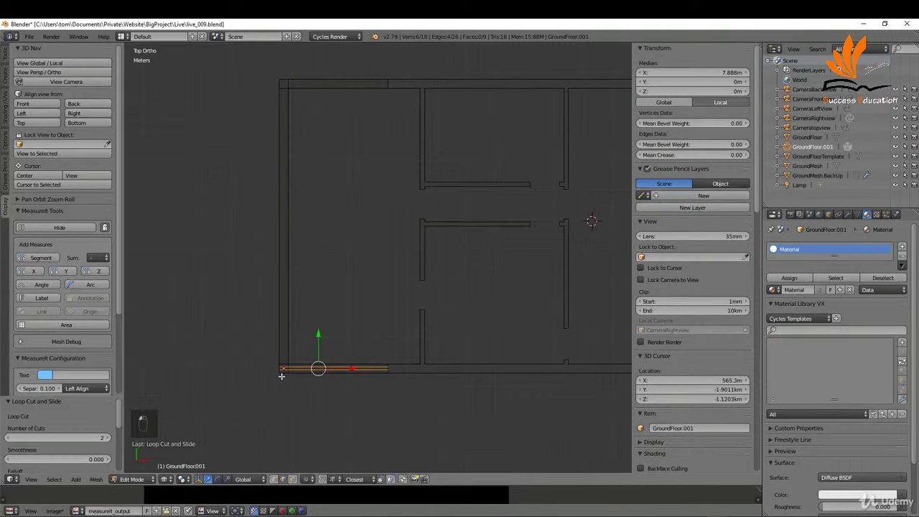
key(ctrl+r)
click(282, 371)
right_click(317, 255)
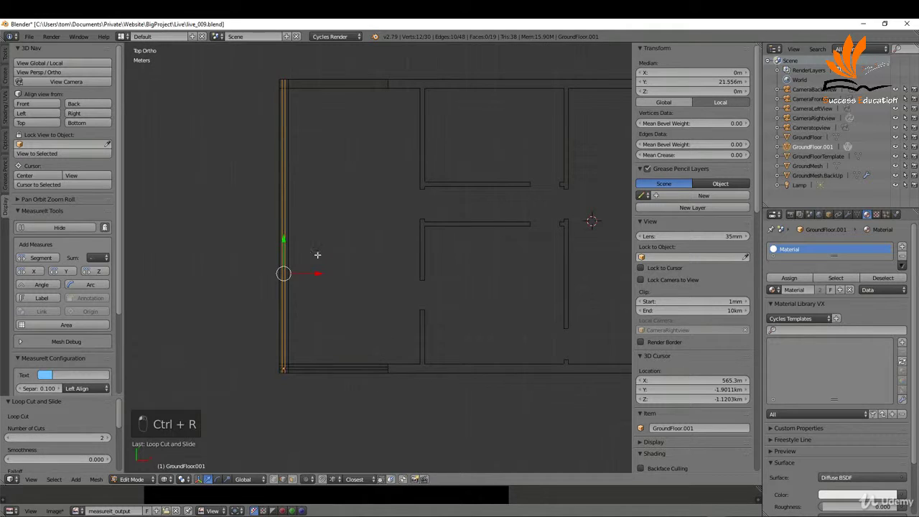
key(ctrl+r)
click(285, 82)
right_click(283, 82)
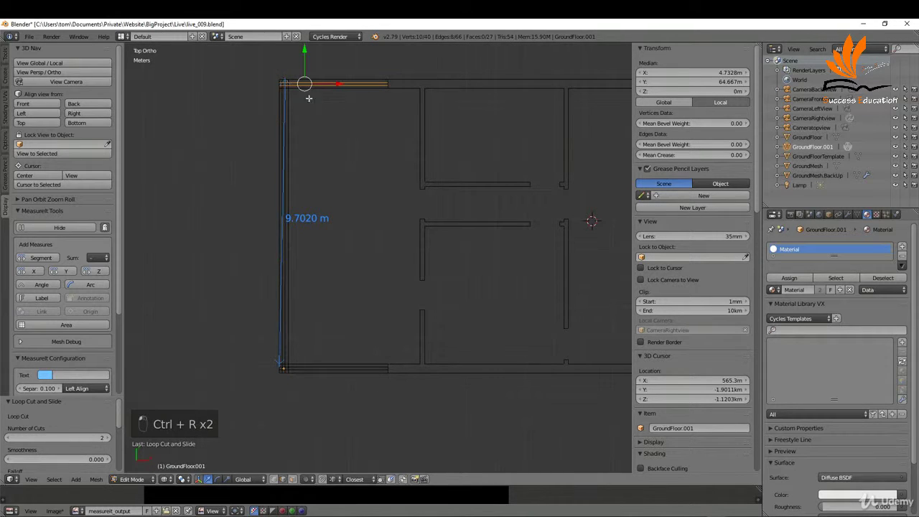
scroll(717, 280, down, 10)
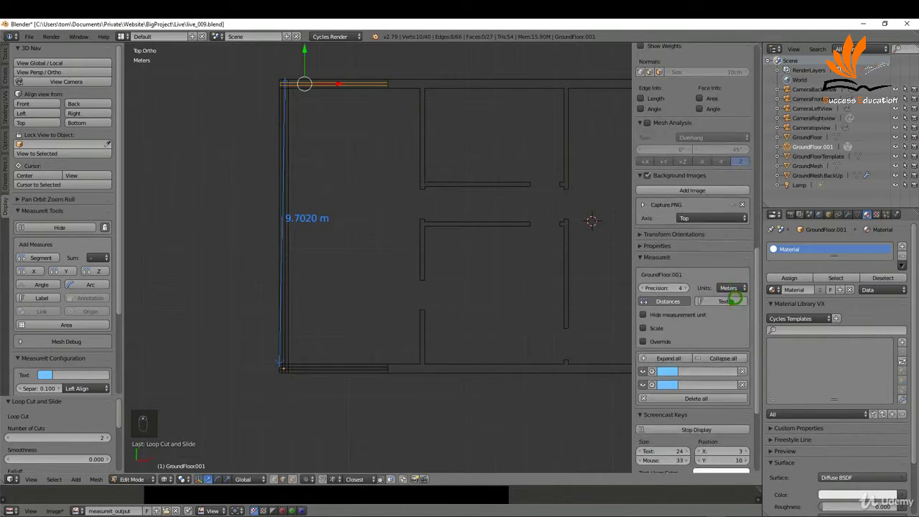
scroll(733, 300, down, 5)
- In face select mode, select the bottom wall's middle strip and its small end face
scroll(746, 273, down, 4)
key(ctrl+Tab)
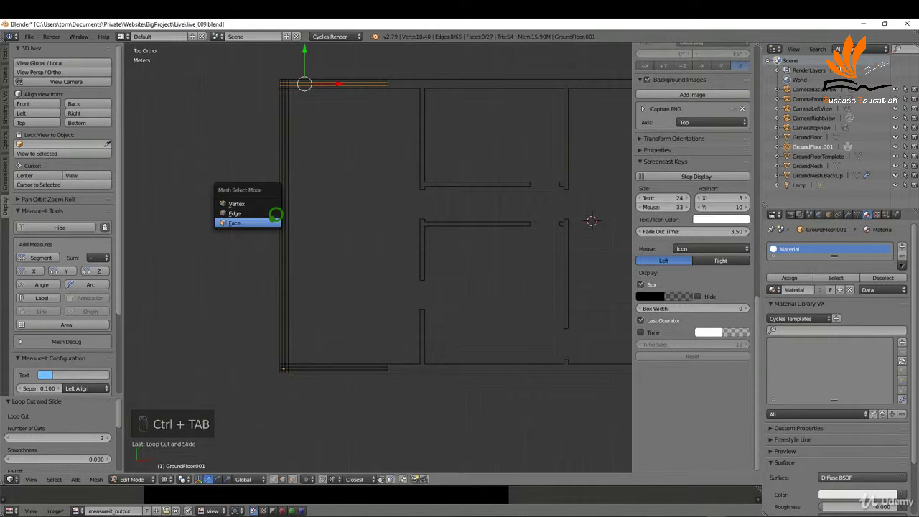
click(273, 222)
scroll(311, 365, up, 6)
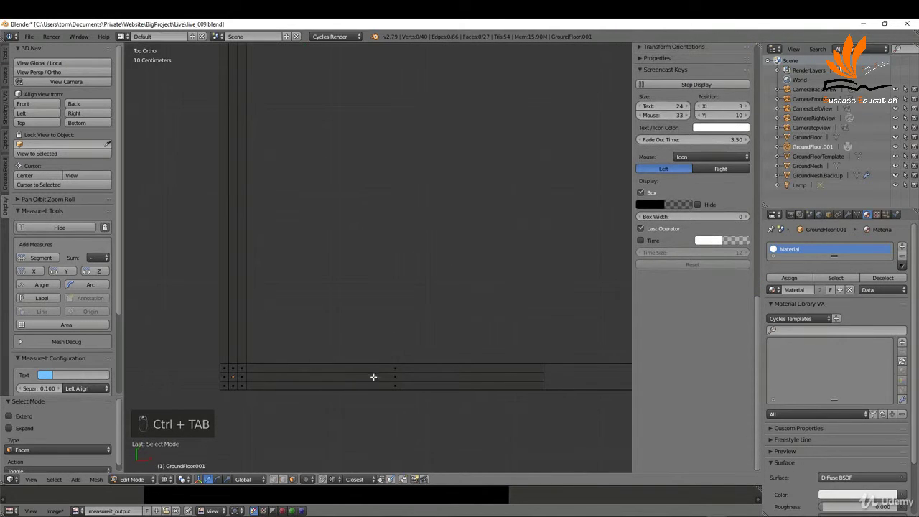
right_click(243, 377)
shift+right_click(233, 376)
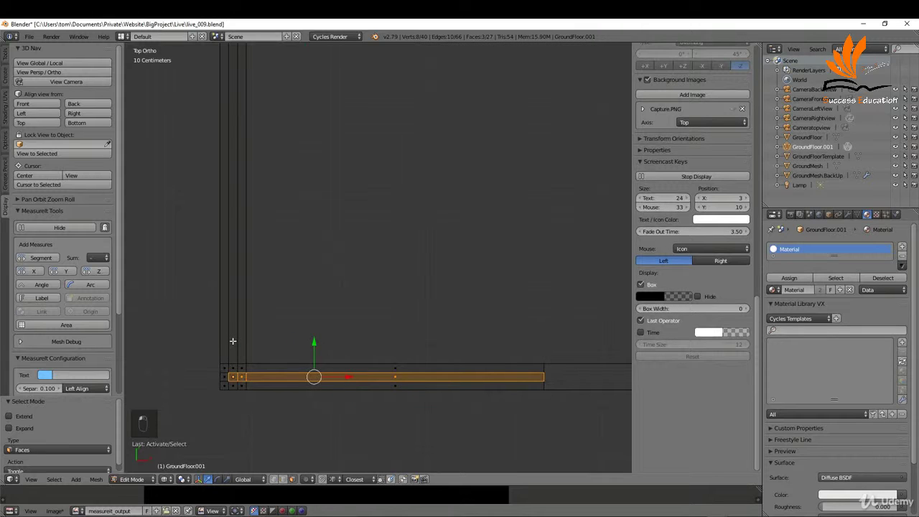
scroll(232, 341, down, 4)
scroll(246, 266, up, 6)
- Add the left and top walls' middle strips and corner face, then delete the selected faces
shift+right_click(246, 273)
scroll(246, 273, down, 3)
scroll(255, 186, up, 5)
shift+right_click(227, 261)
shift+right_click(228, 251)
shift+right_click(417, 250)
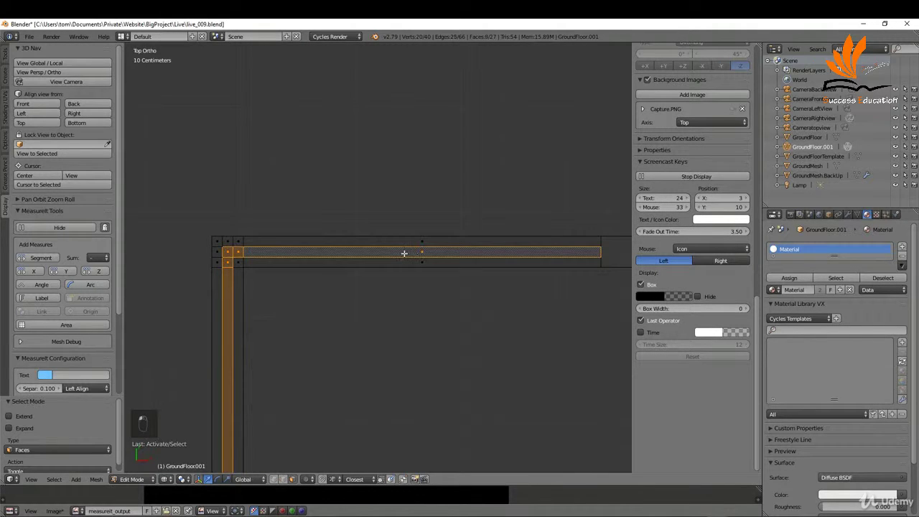
key(x)
click(406, 251)
scroll(321, 179, down, 2)
scroll(395, 204, down, 3)
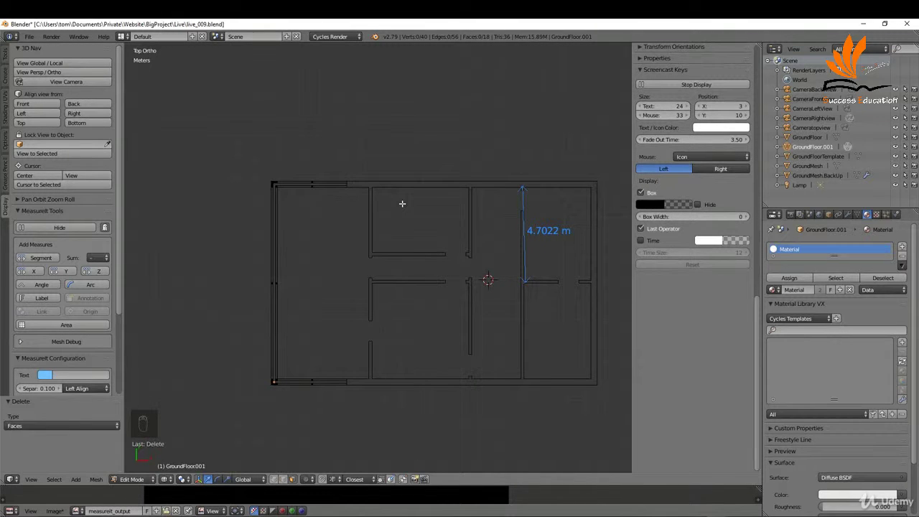
- Return to Object Mode and delete both MeasureIt wall measurements
key(Tab)
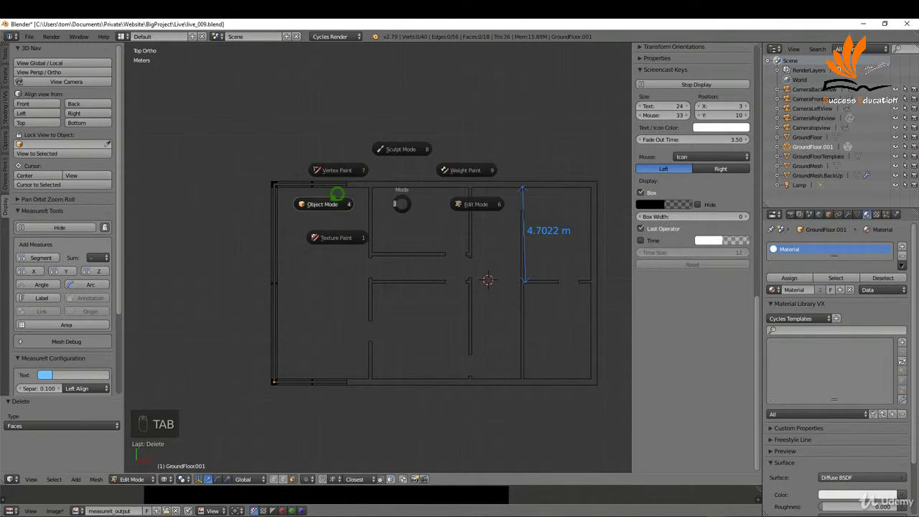
click(338, 199)
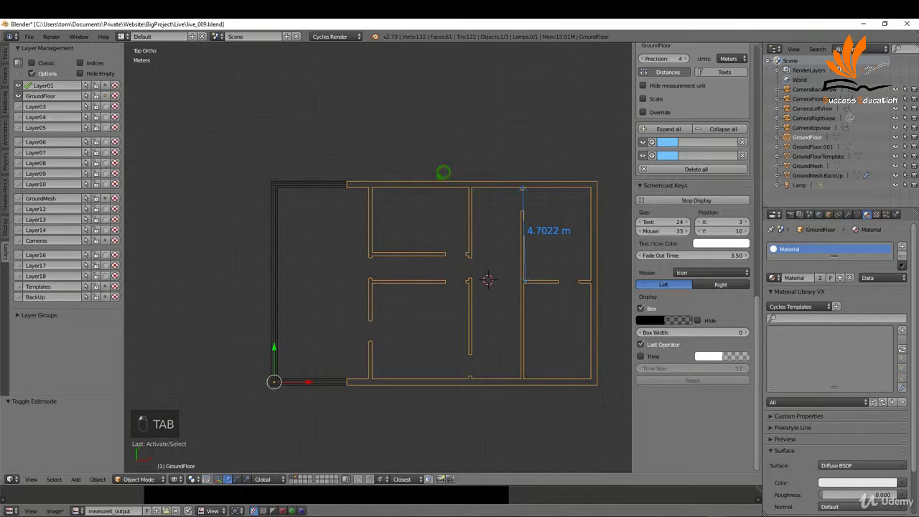
click(740, 142)
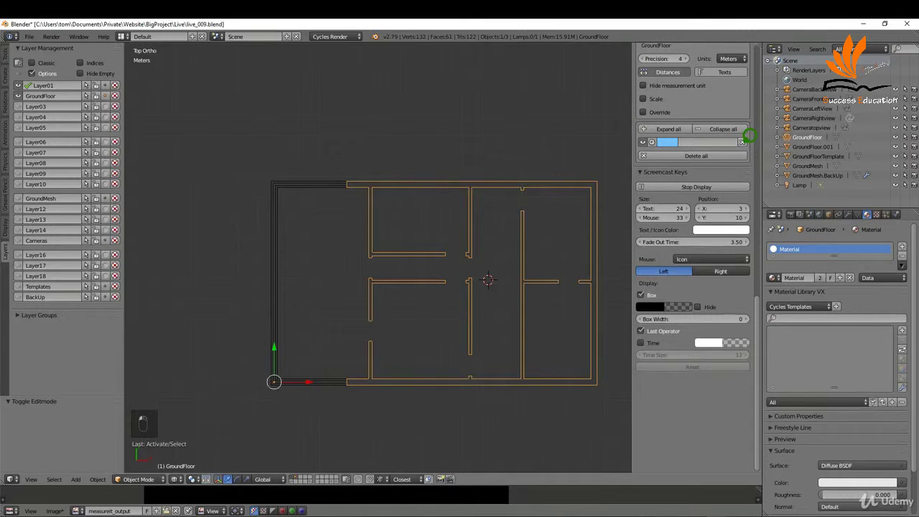
click(740, 141)
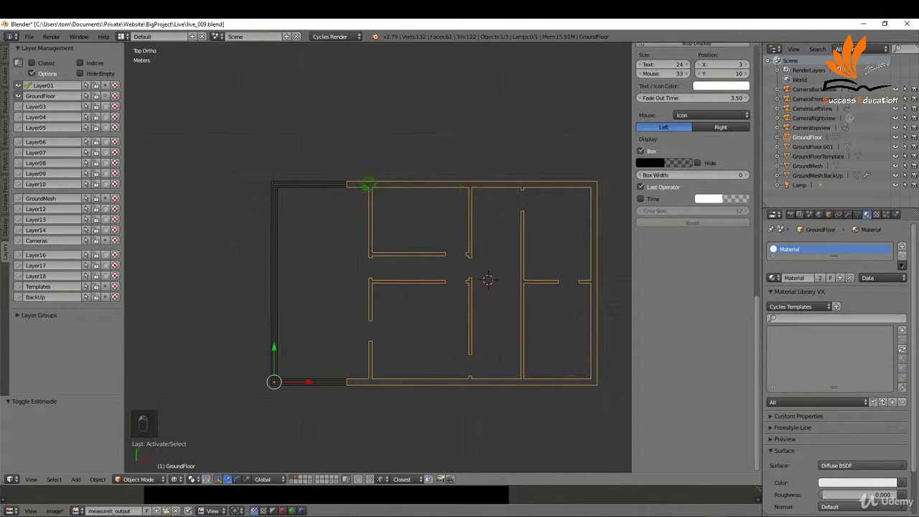
- Rename GroundFloor.001 to 'GroundFloorWindows' in the Outliner
right_click(317, 174)
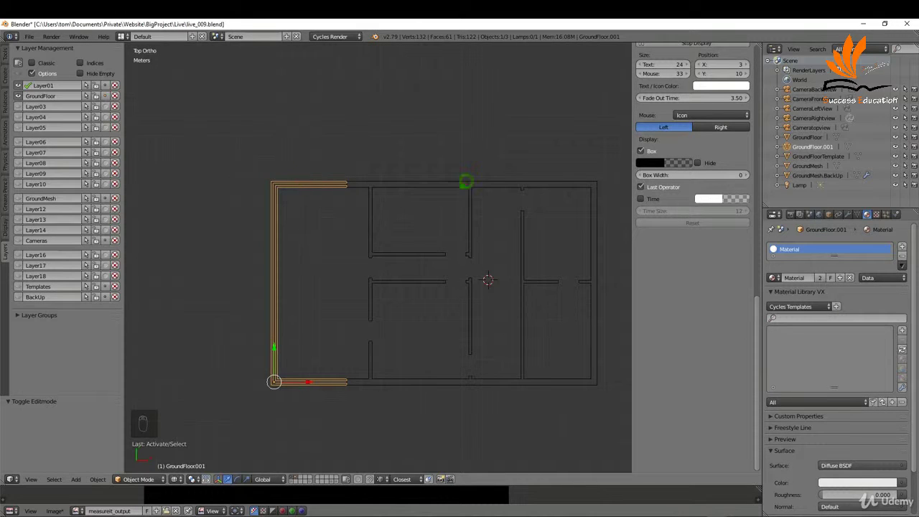
double_click(811, 146)
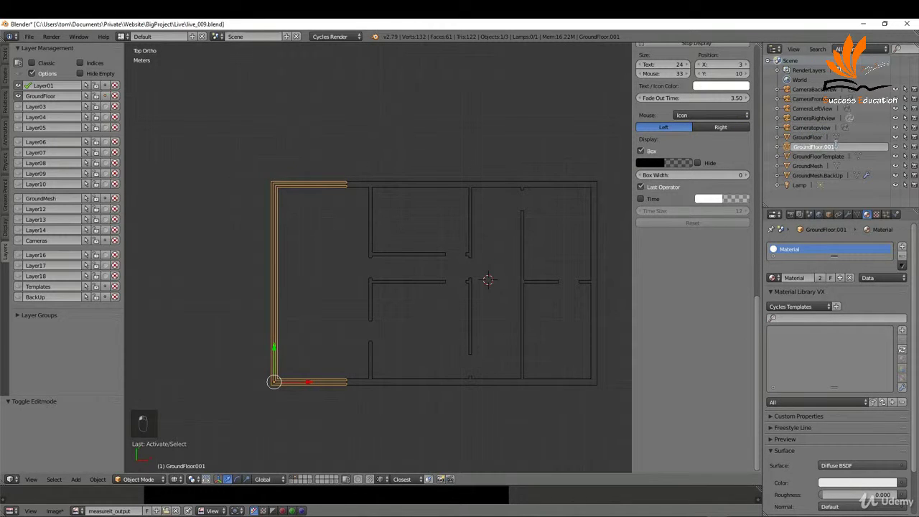
key(BackSpace)
key(BackSpace)
text(Windows)
click(850, 141)
key(Tab)
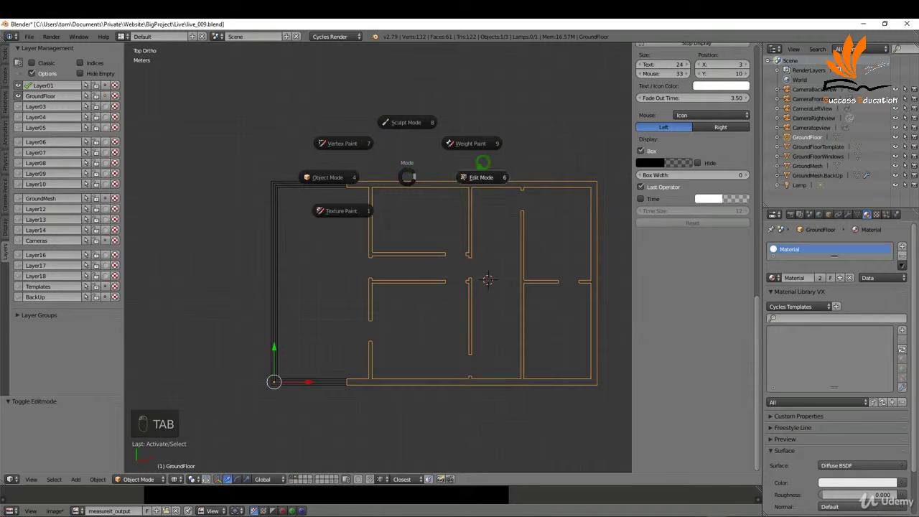
- Add two-cut loop cuts across GroundFloor's bottom wall, two places on the top wall and two on the right wall
click(484, 176)
key(ctrl+r)
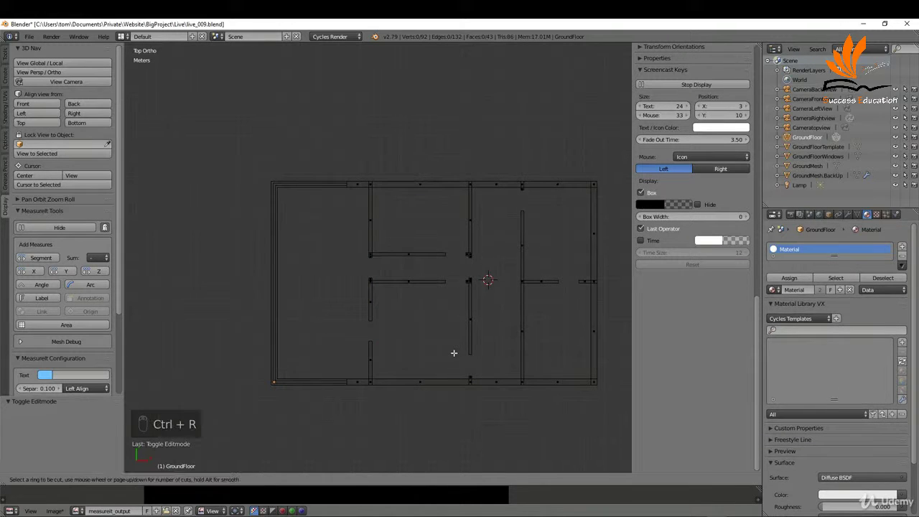
scroll(428, 378, up, 1)
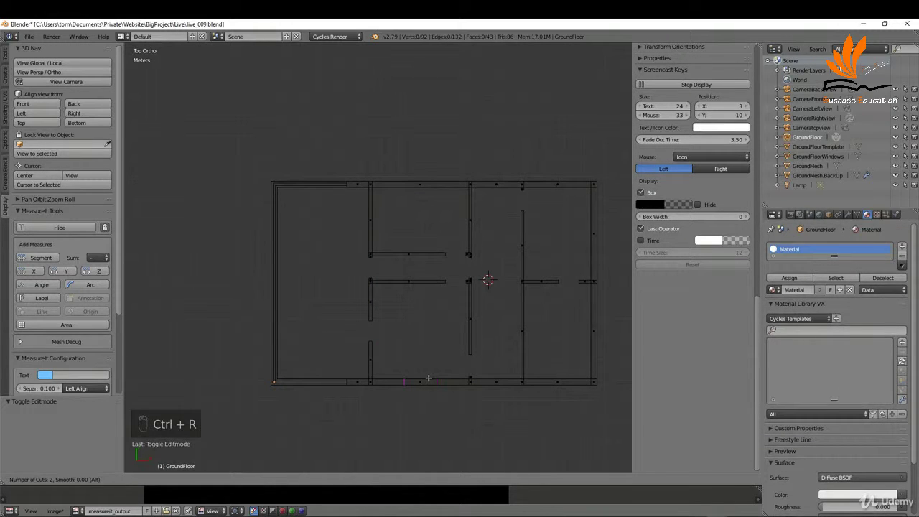
click(428, 378)
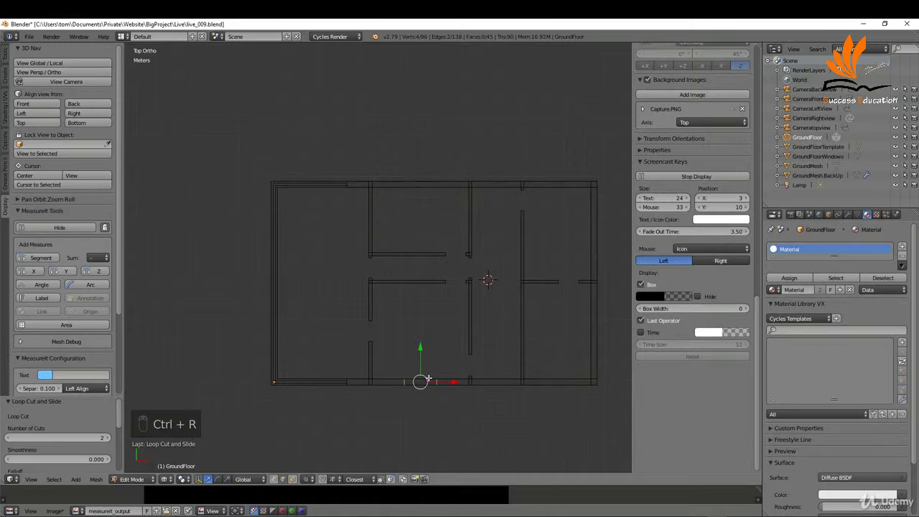
key(ctrl+r)
click(414, 184)
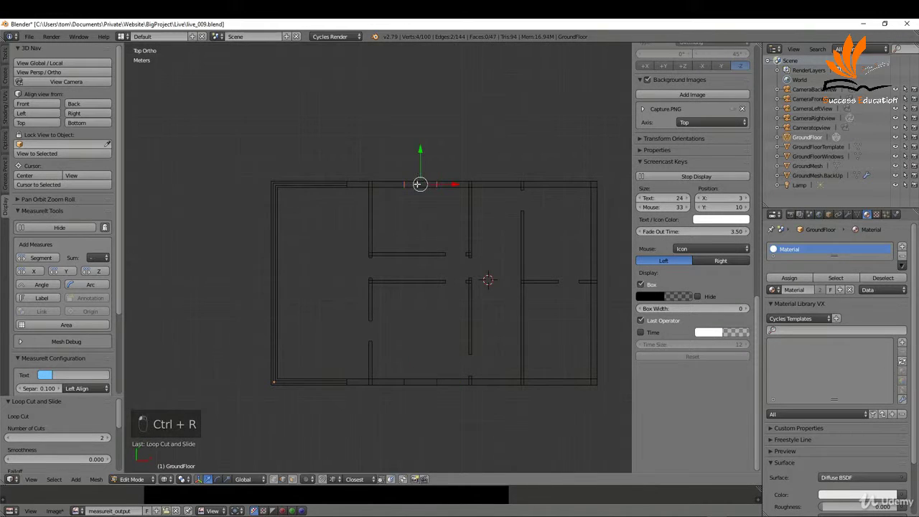
key(ctrl+r)
click(560, 183)
key(ctrl+r)
click(599, 227)
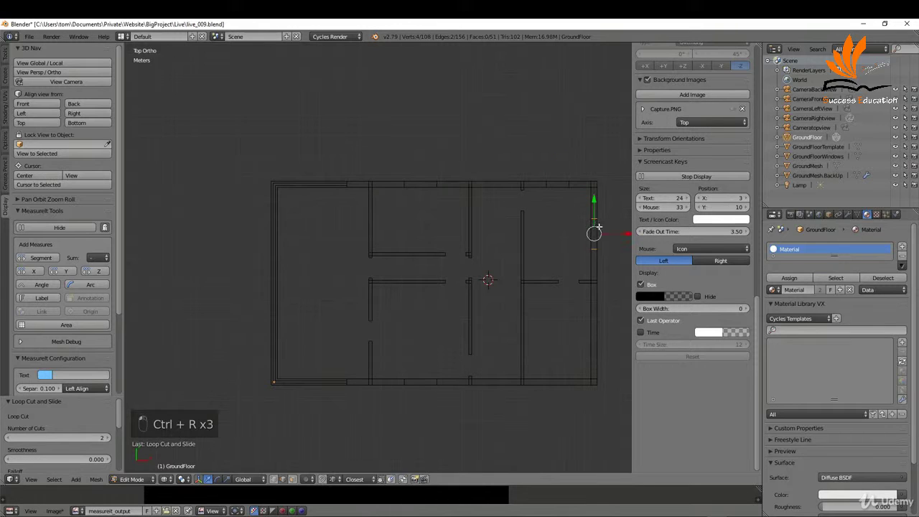
key(ctrl+r)
click(601, 328)
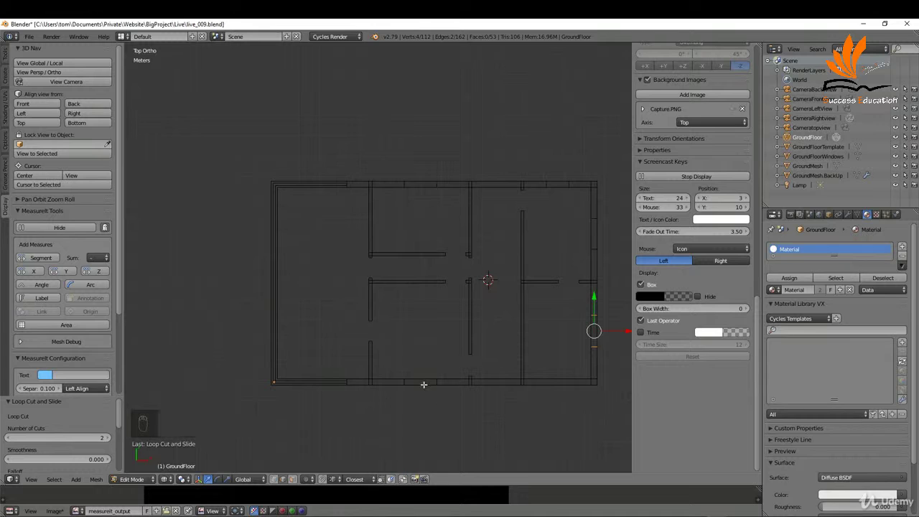
- Measure the bottom wall opening between its two vertices, reading 1.5834 m
key(ctrl+Tab)
click(425, 362)
click(438, 379)
shift+click(404, 379)
click(41, 257)
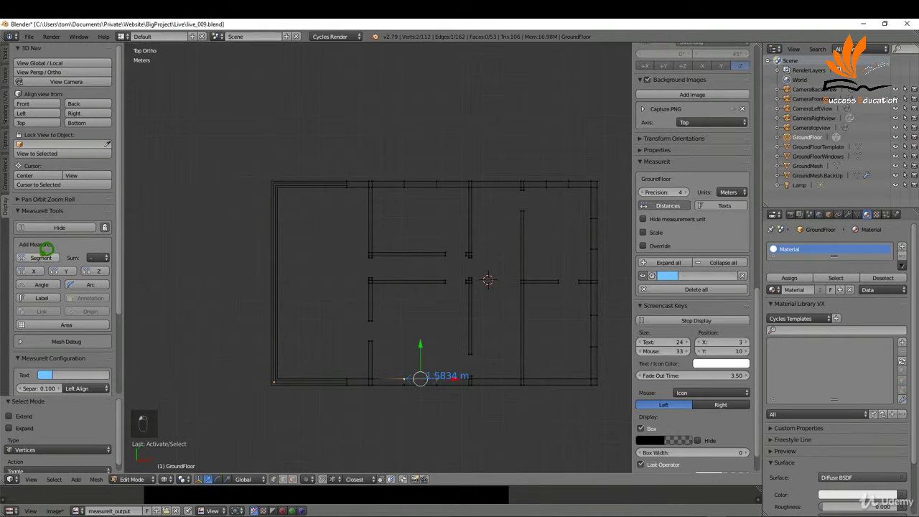
- Box-select the bottom wall opening and scale it along X to about 3 m
key(b)
drag(387, 365, 445, 398)
scroll(435, 386, up, 5)
scroll(418, 385, up, 3)
key(s)
key(x)
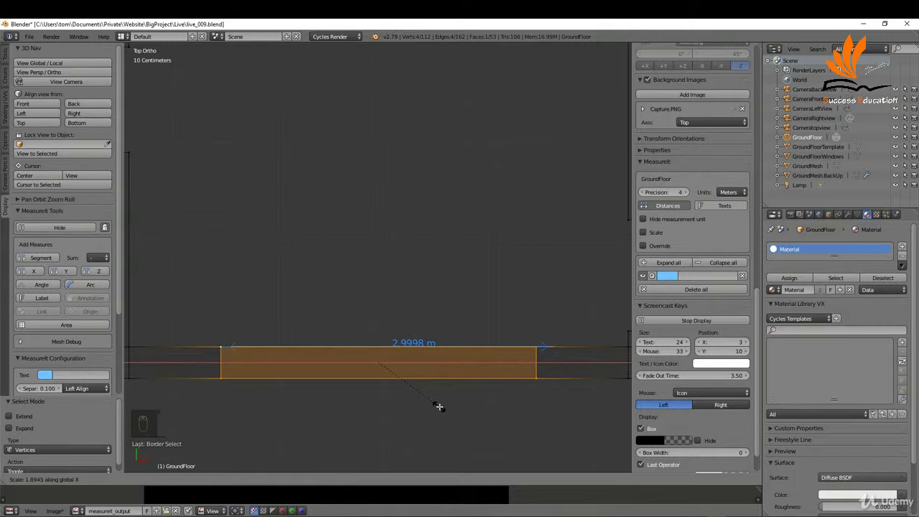
click(440, 407)
scroll(392, 359, up, 4)
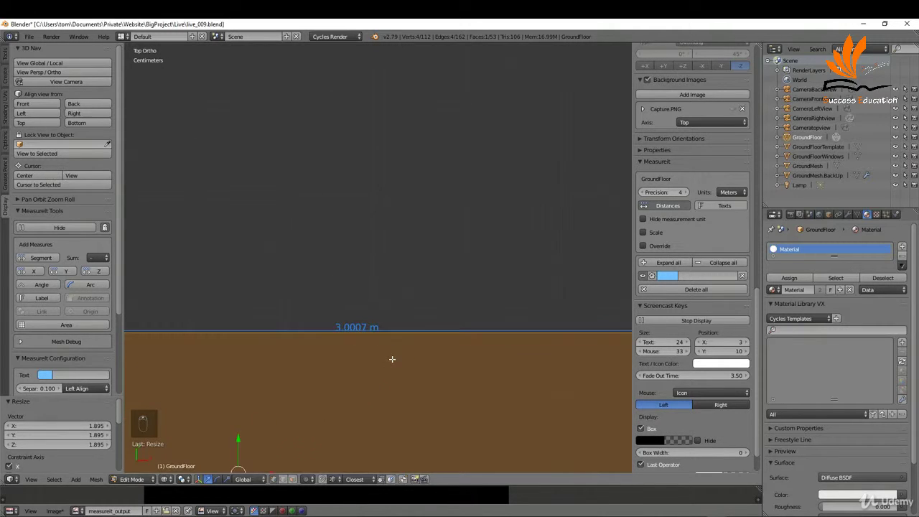
- Rescale the bottom edge along X until the dimension reads 3.0002 m
key(s)
key(x)
right_click(392, 359)
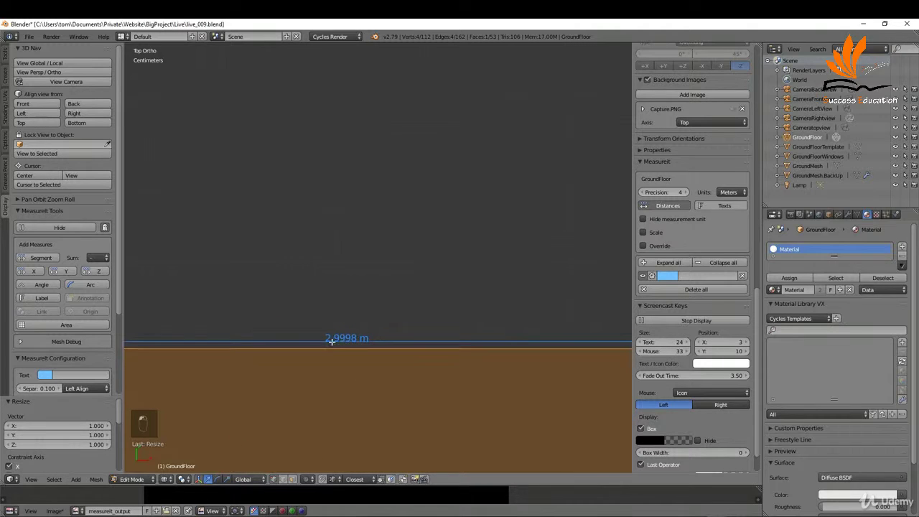
key(s)
key(x)
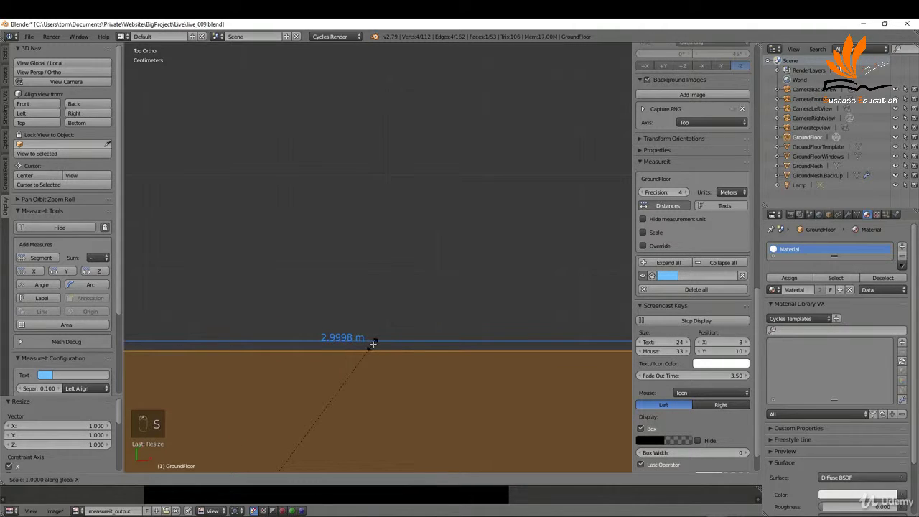
click(373, 342)
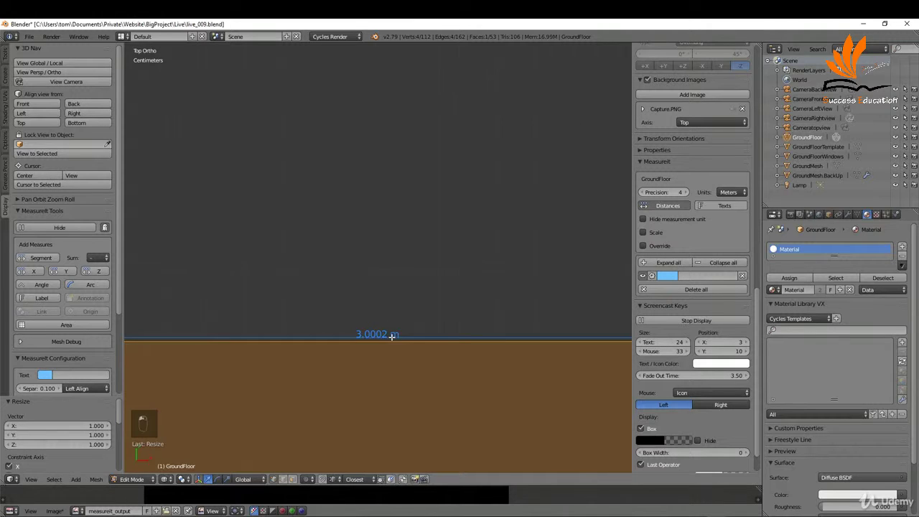
scroll(380, 323, down, 5)
scroll(372, 348, down, 6)
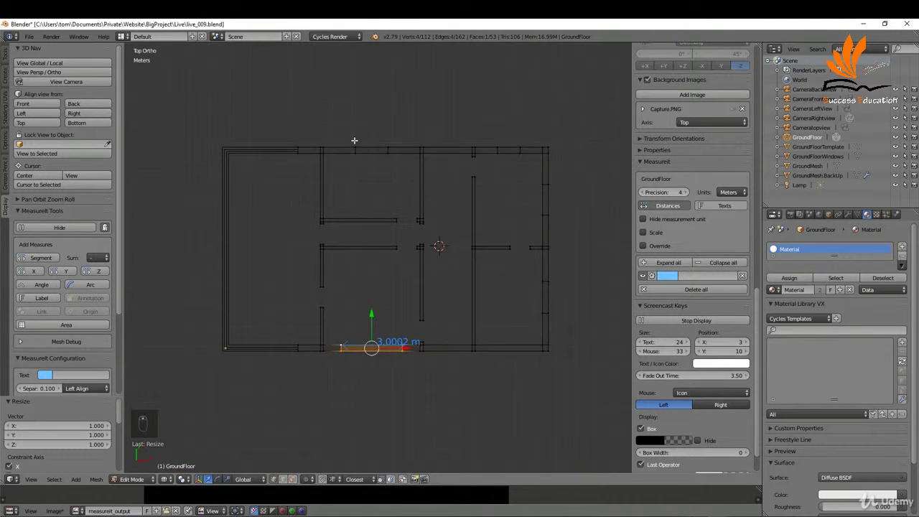
- Shift both sides of the top wall opening 70.8 cm along X
key(a)
key(b)
drag(353, 138, 363, 164)
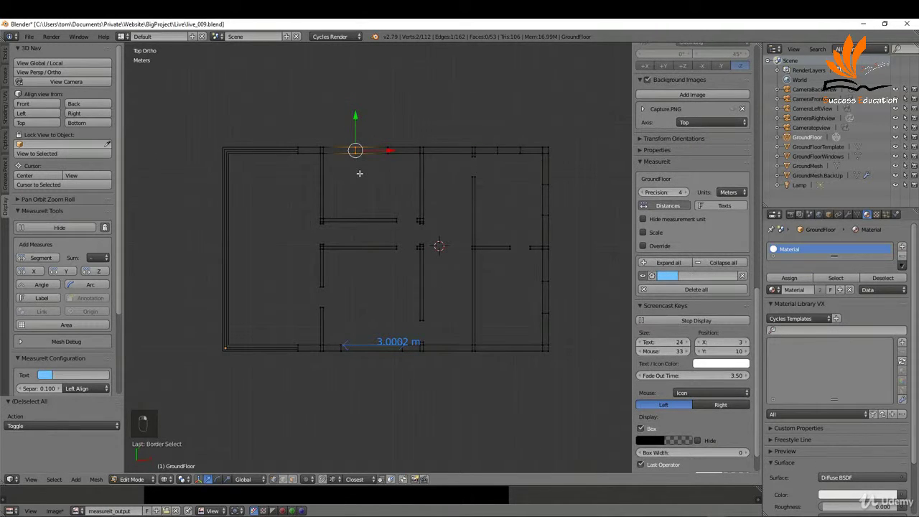
key(g)
key(x)
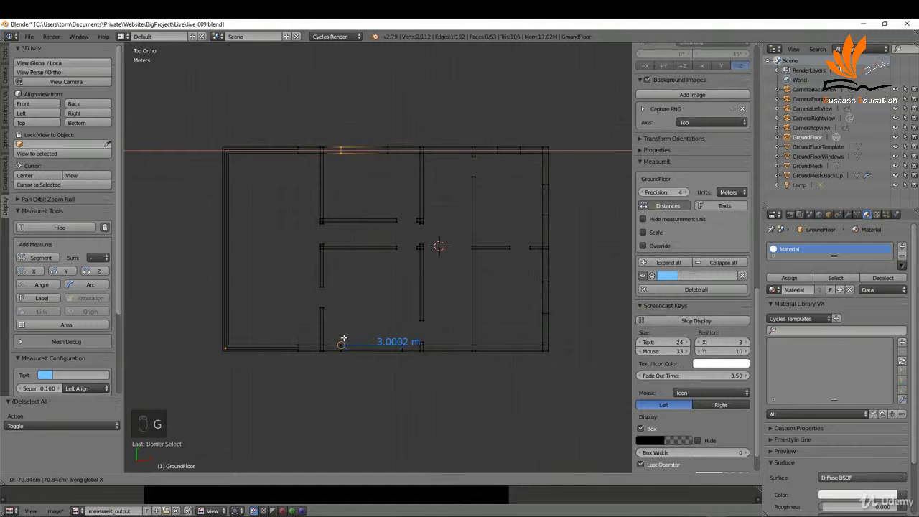
click(343, 338)
key(a)
key(b)
drag(374, 135, 389, 165)
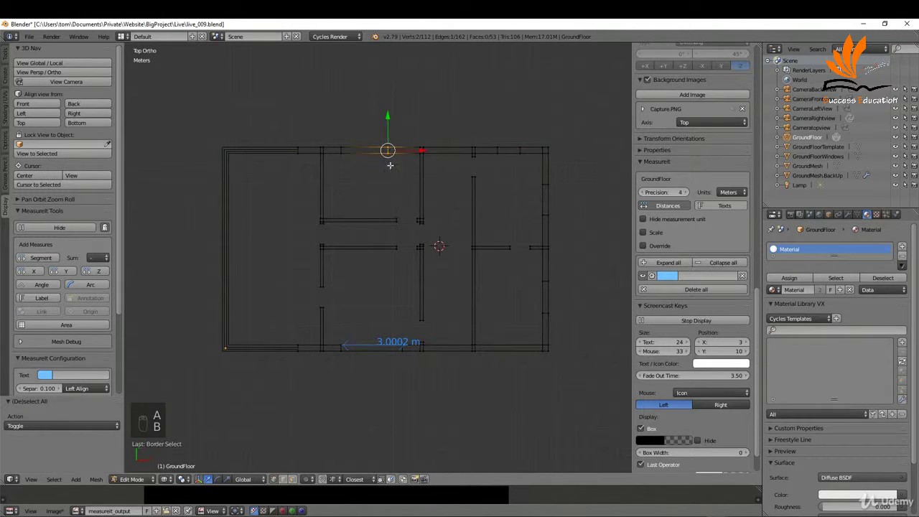
key(g)
key(x)
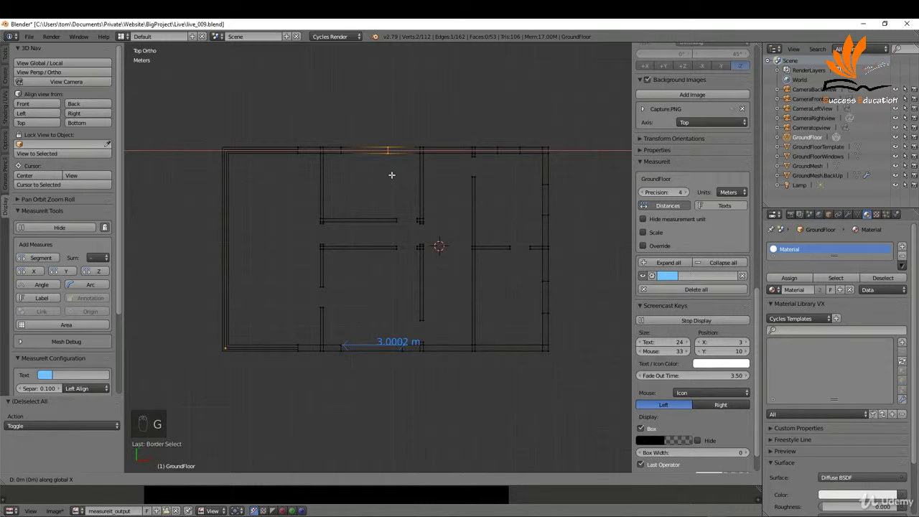
click(400, 341)
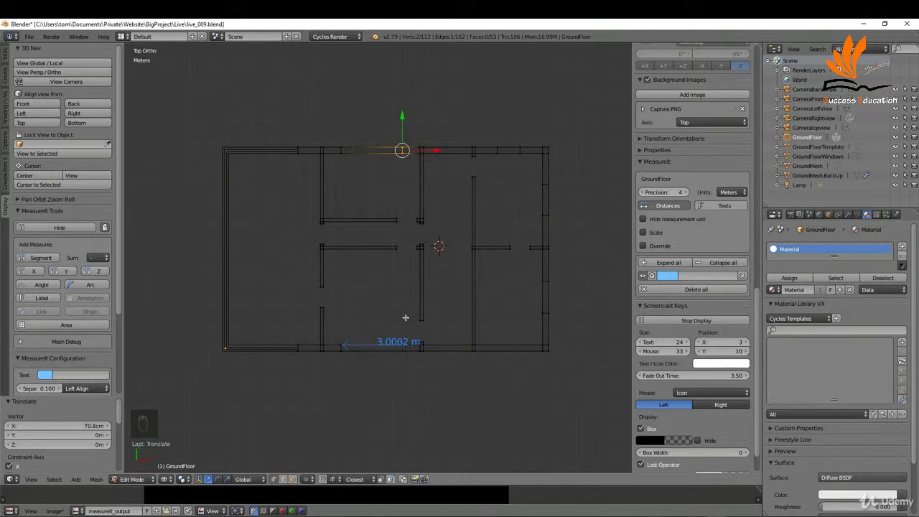
- Replace the 3.0002 m measurement with a MeasureIt dimension between two top-wall vertices
click(742, 275)
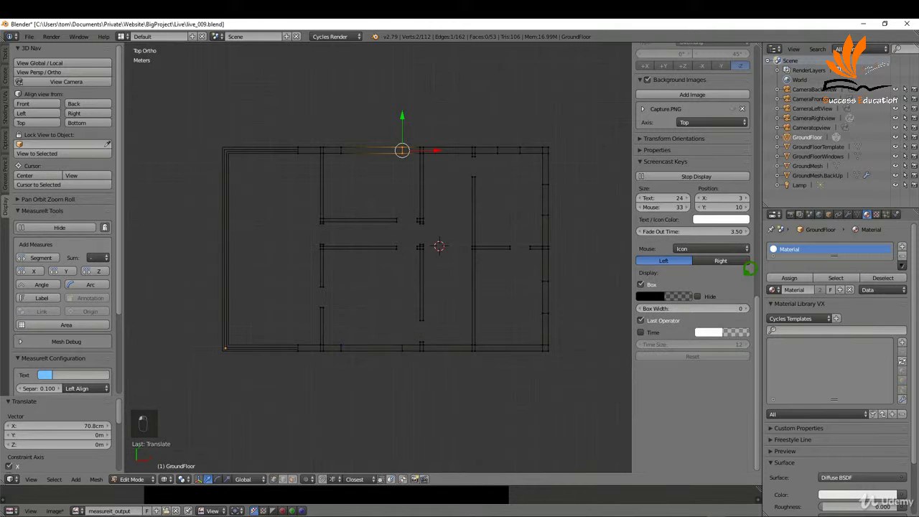
key(a)
right_click(497, 147)
shift+right_click(522, 135)
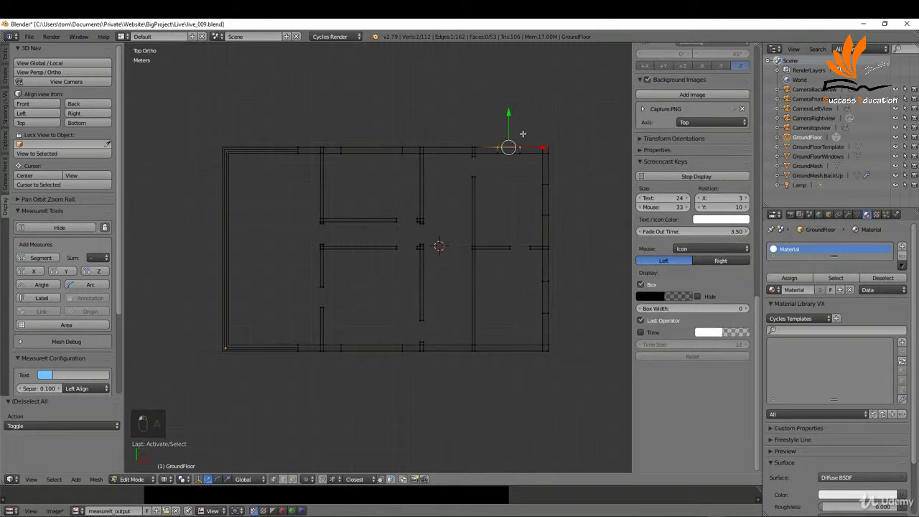
click(50, 255)
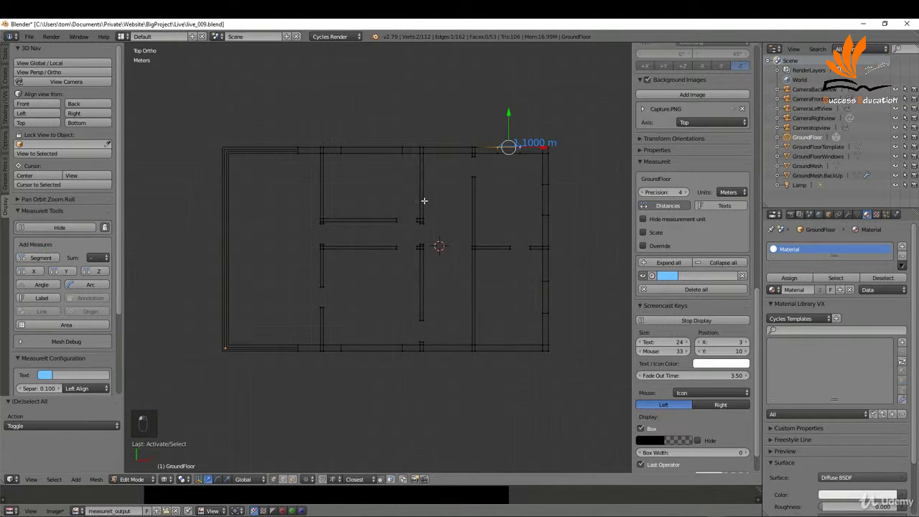
- Scale the top-right opening vertices along X to stretch the wall piece
key(b)
drag(491, 134, 530, 165)
scroll(535, 143, up, 8)
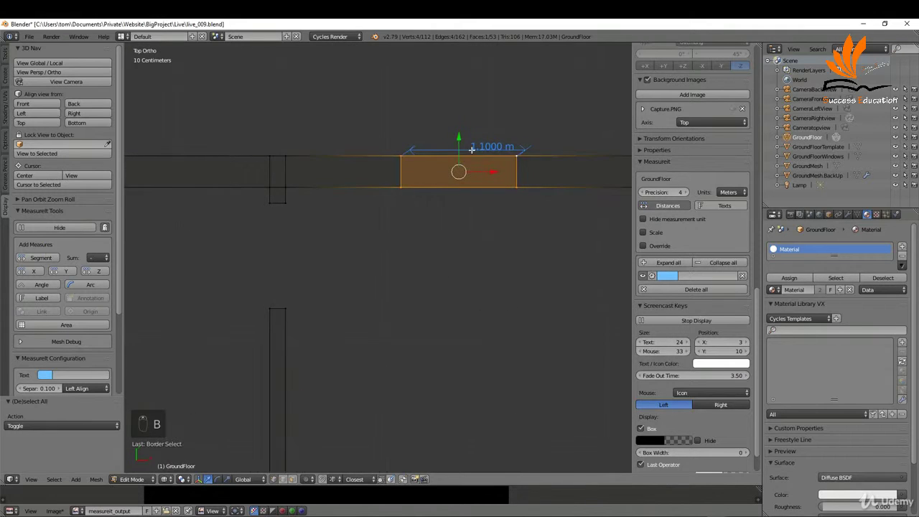
key(s)
key(x)
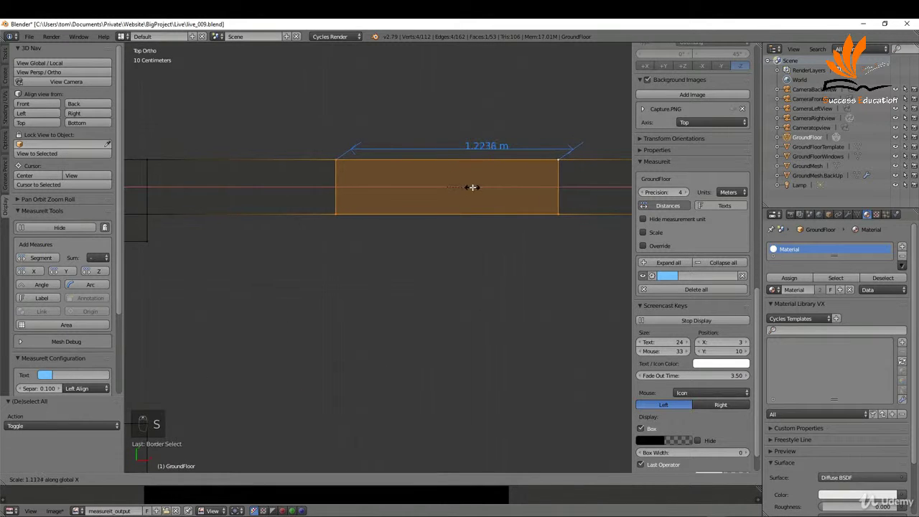
click(485, 197)
- Rescale along X so the opening reads exactly 2.0000 m, then select the right-wall vertical edge
scroll(472, 151, up, 6)
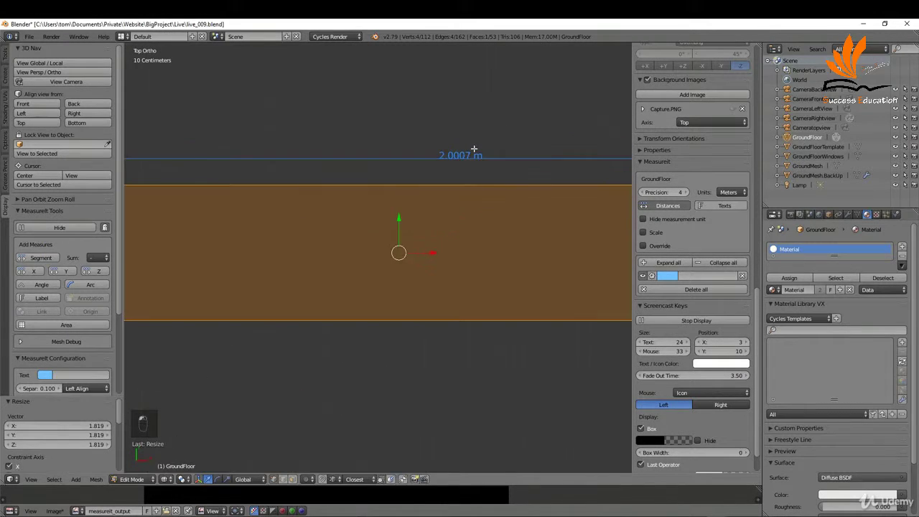
scroll(413, 168, up, 3)
key(s)
key(x)
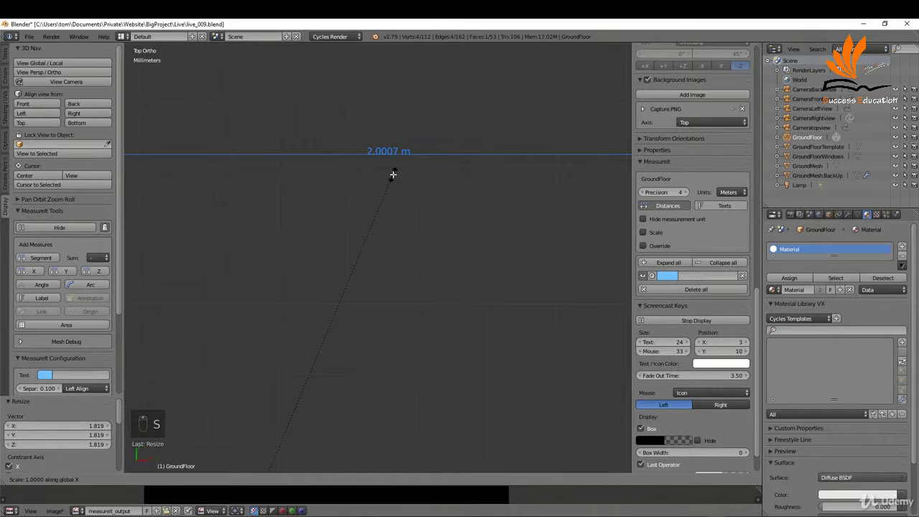
click(392, 180)
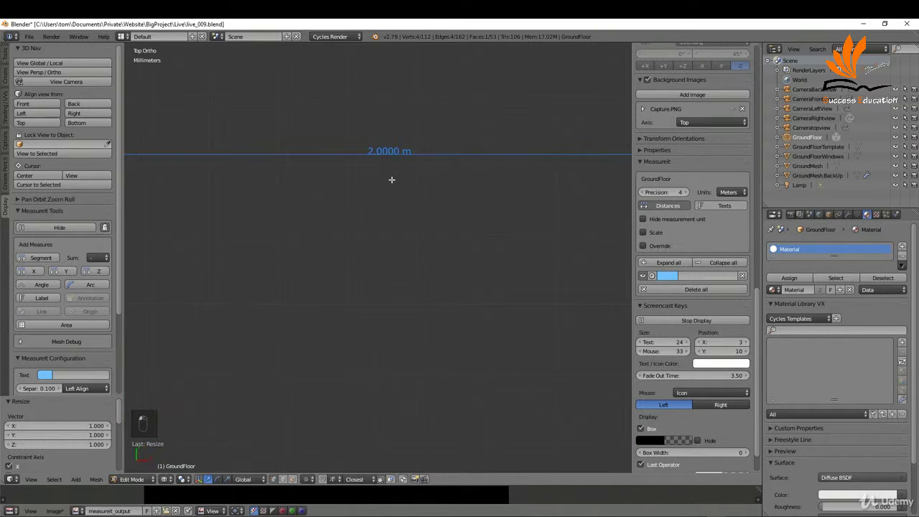
scroll(412, 187, down, 2)
scroll(412, 187, down, 6)
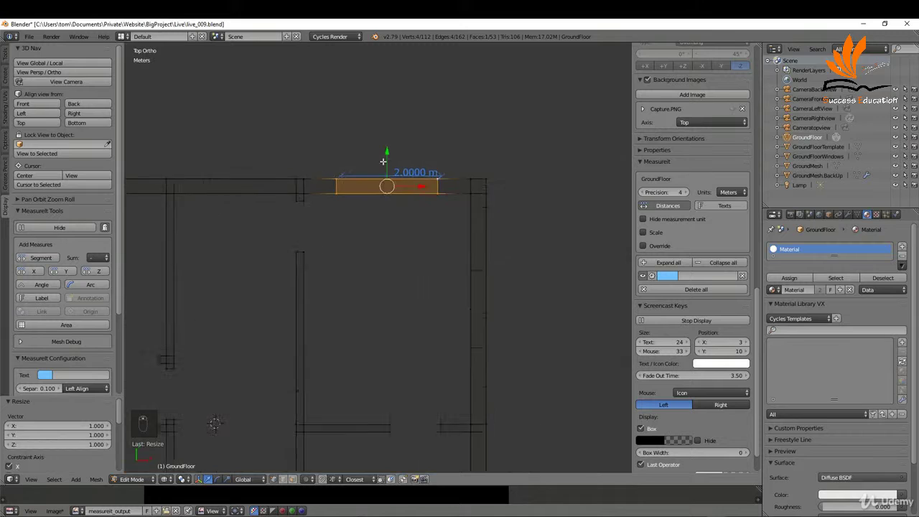
scroll(466, 237, down, 2)
right_click(462, 233)
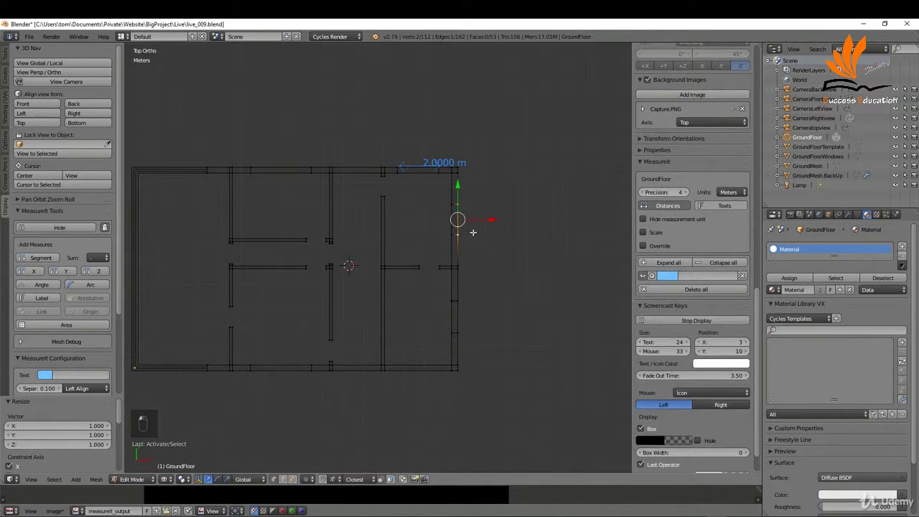
- Dimension the right-wall edge and select the short and lower right-wall segments
click(41, 257)
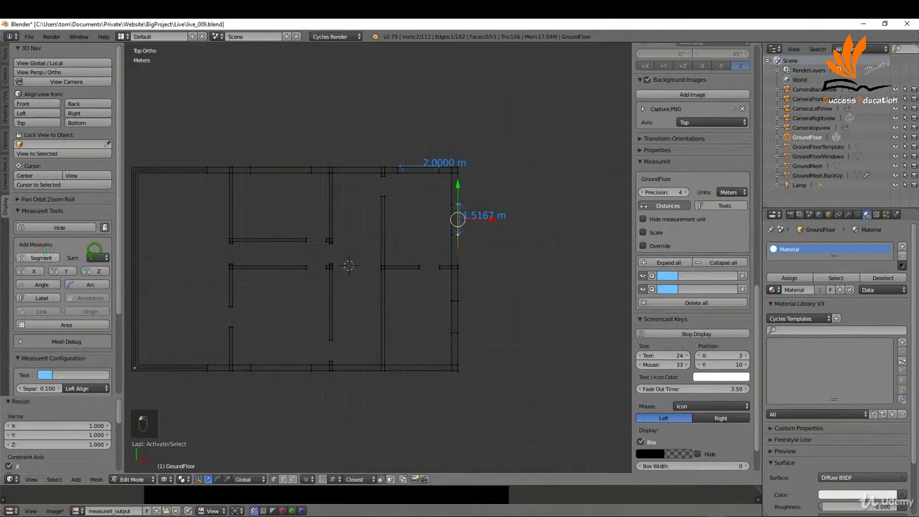
scroll(463, 215, up, 4)
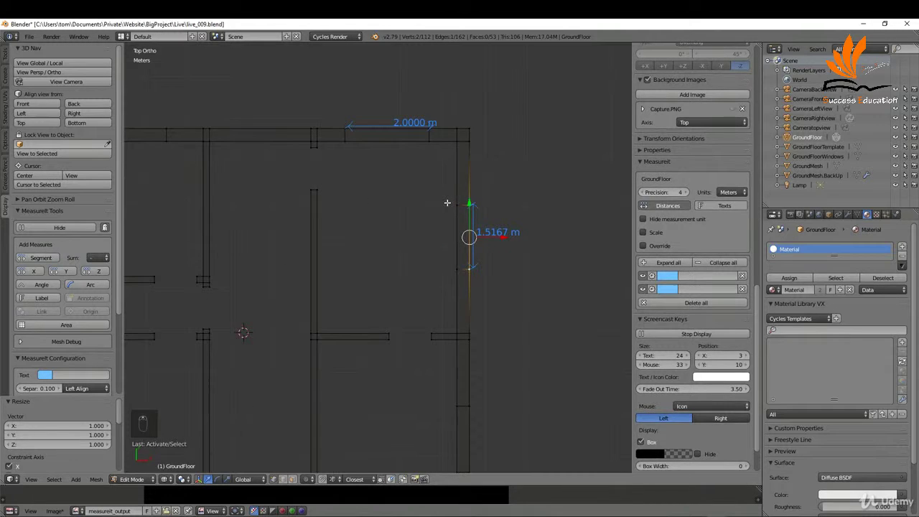
key(a)
key(b)
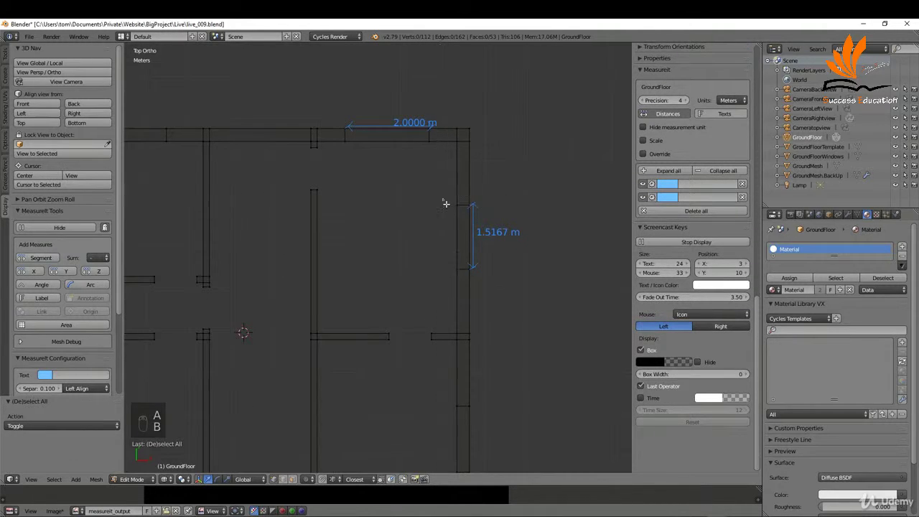
drag(447, 204, 481, 271)
scroll(495, 223, down, 3)
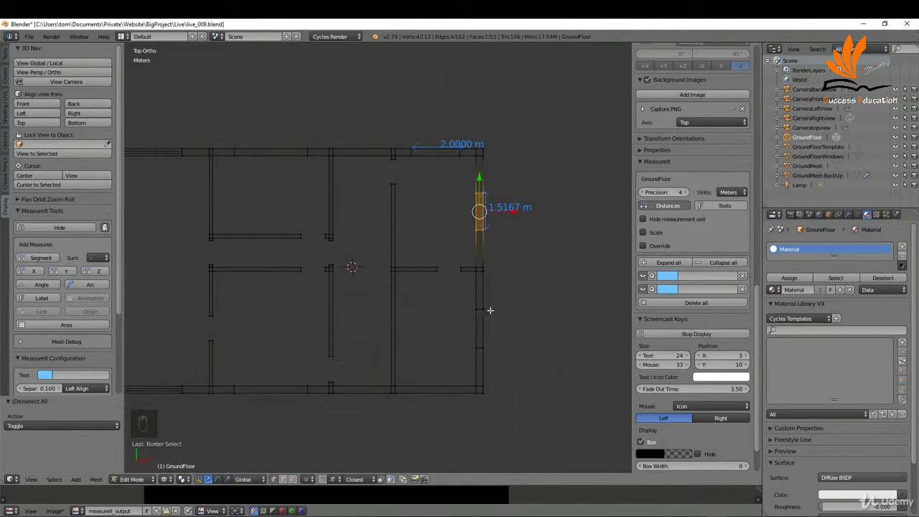
key(b)
drag(461, 302, 498, 354)
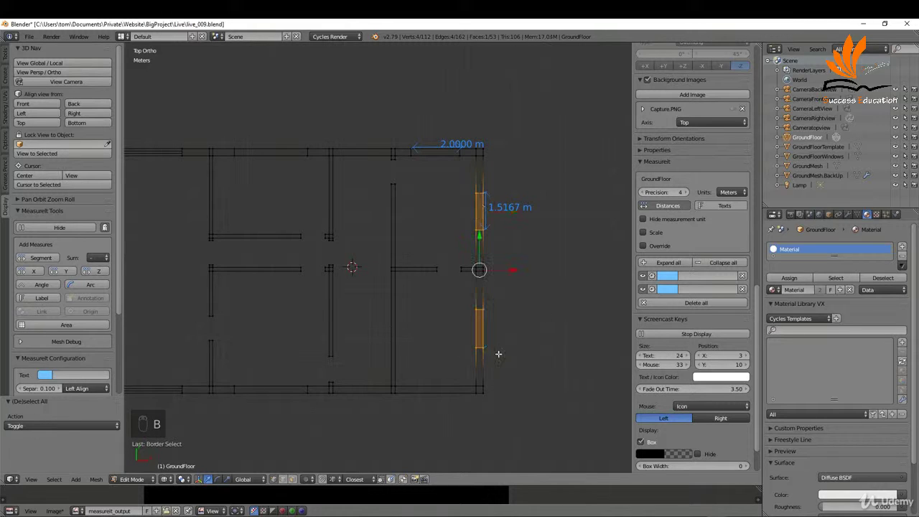
- Set the pivot point so each piece scales around its own origin
key(period)
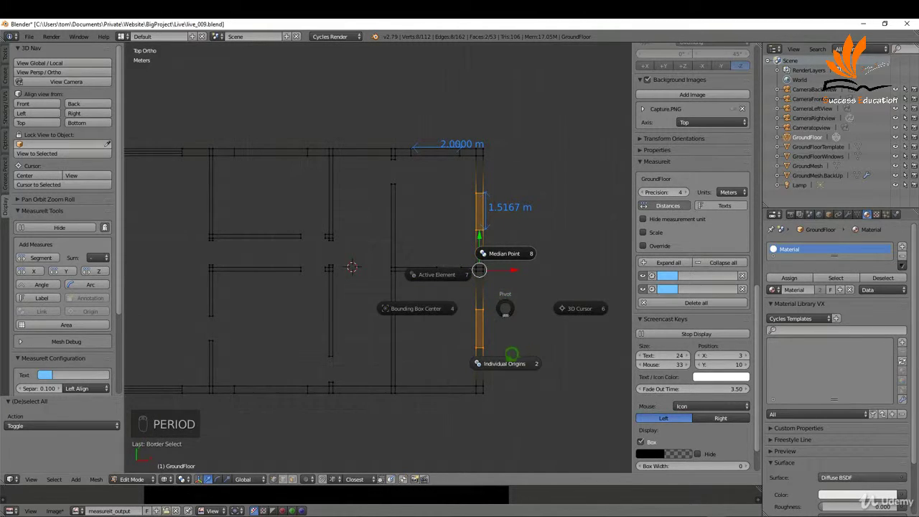
click(505, 307)
key(period)
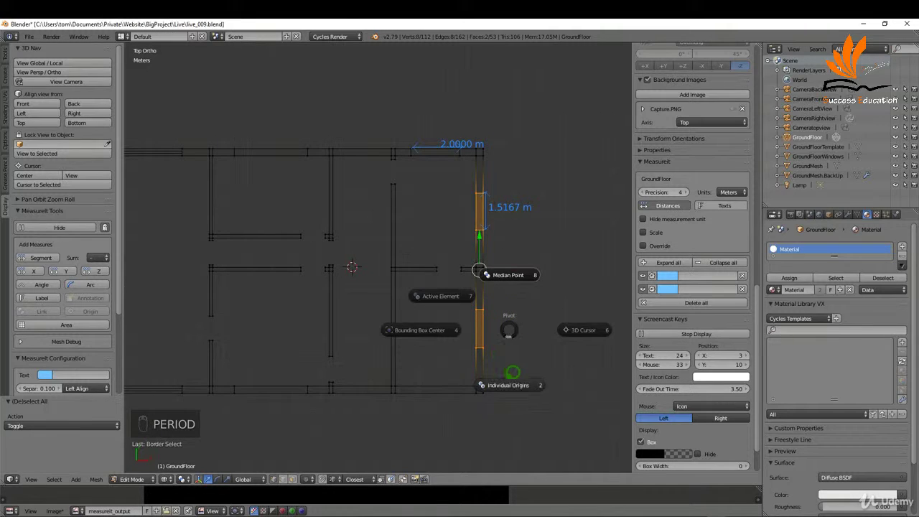
click(503, 384)
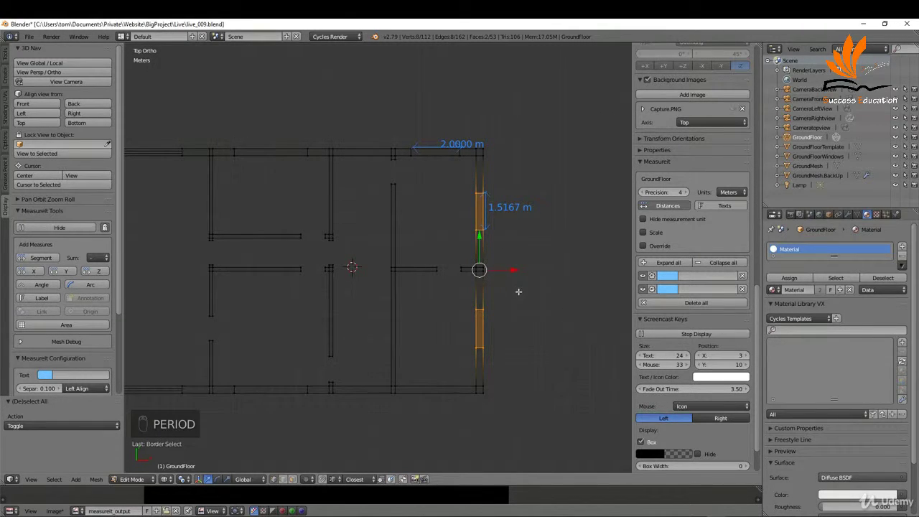
- Scale the right-wall segments along Y until the opening reads 1.9999 m
key(s)
key(y)
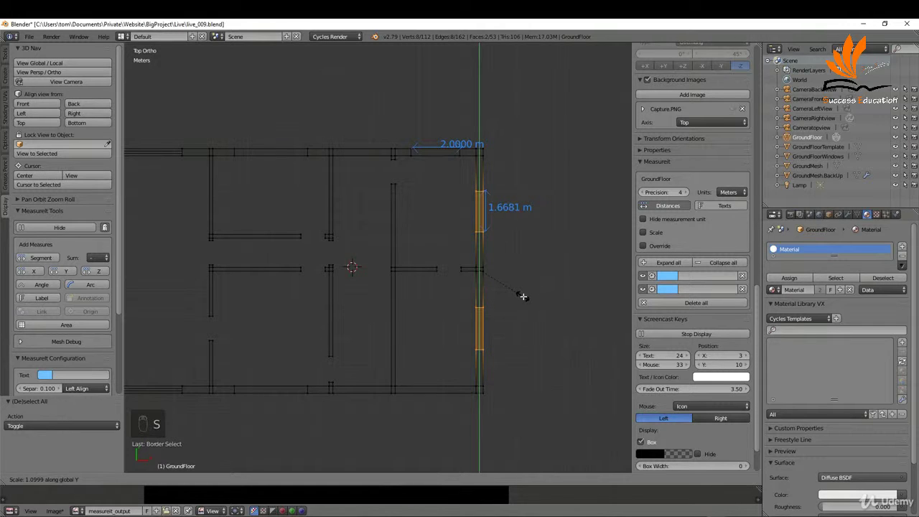
click(558, 342)
scroll(503, 198, up, 2)
scroll(467, 242, up, 6)
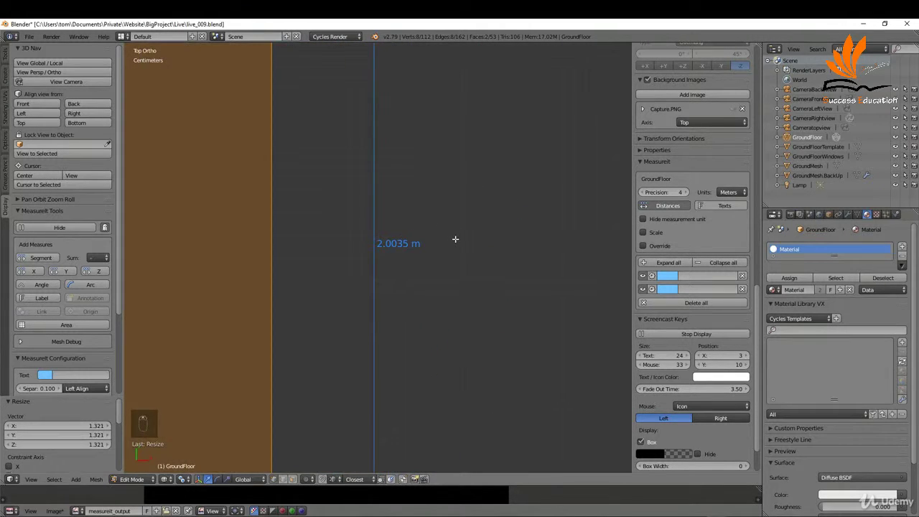
key(s)
click(454, 240)
scroll(436, 230, down, 7)
scroll(448, 206, down, 2)
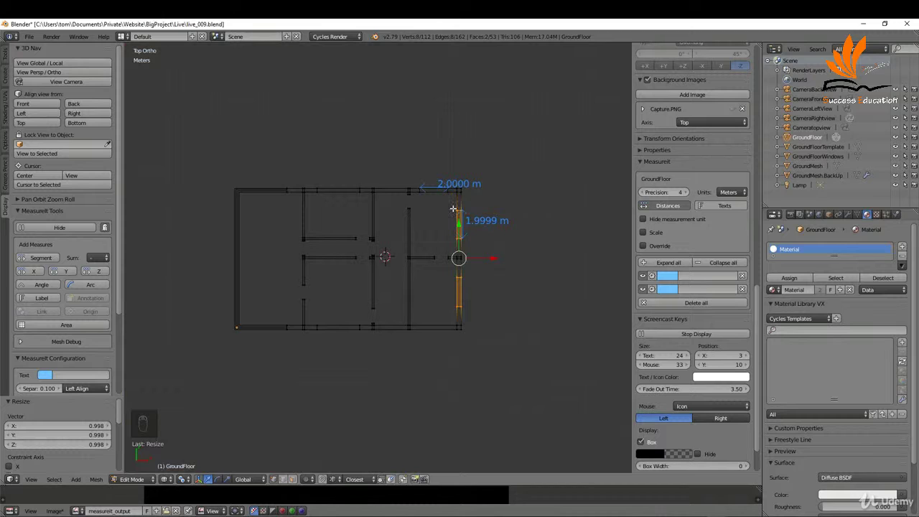
- Switch to face select and delete the 2.0000 m and 1.9999 m measurements
key(ctrl+Tab)
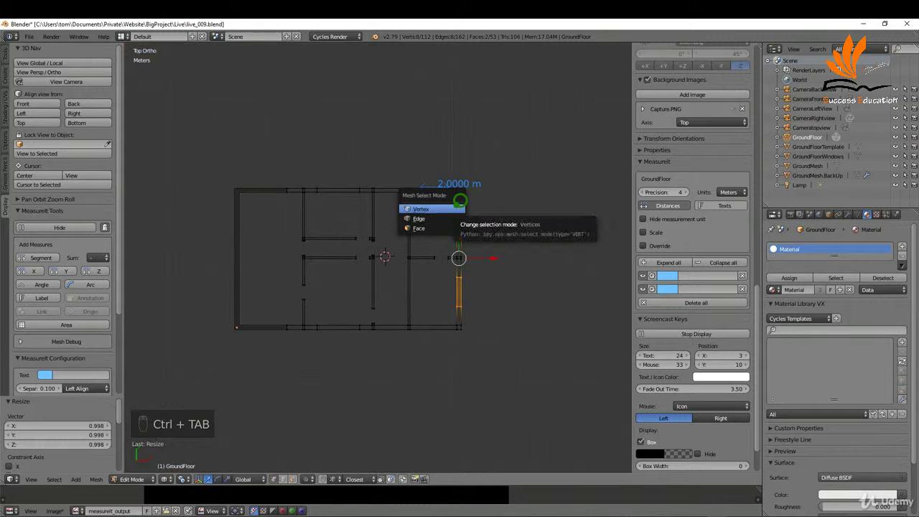
click(438, 226)
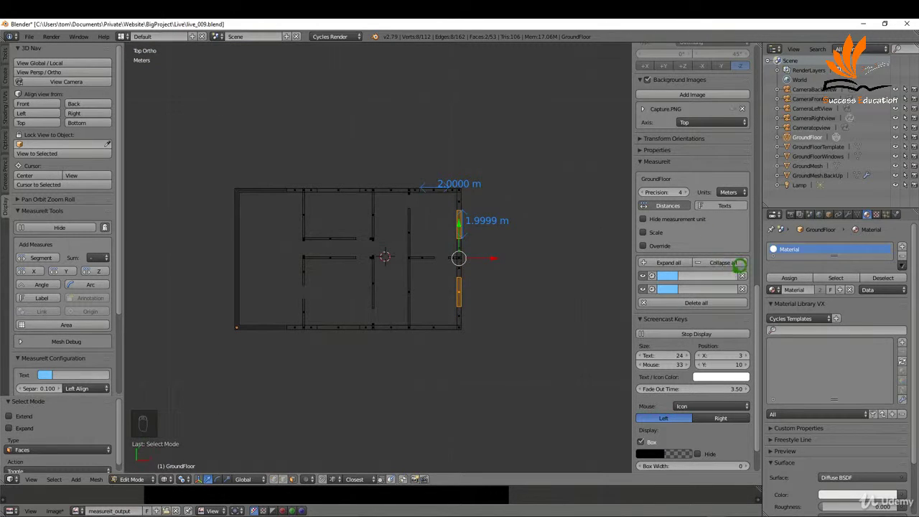
click(742, 276)
click(742, 276)
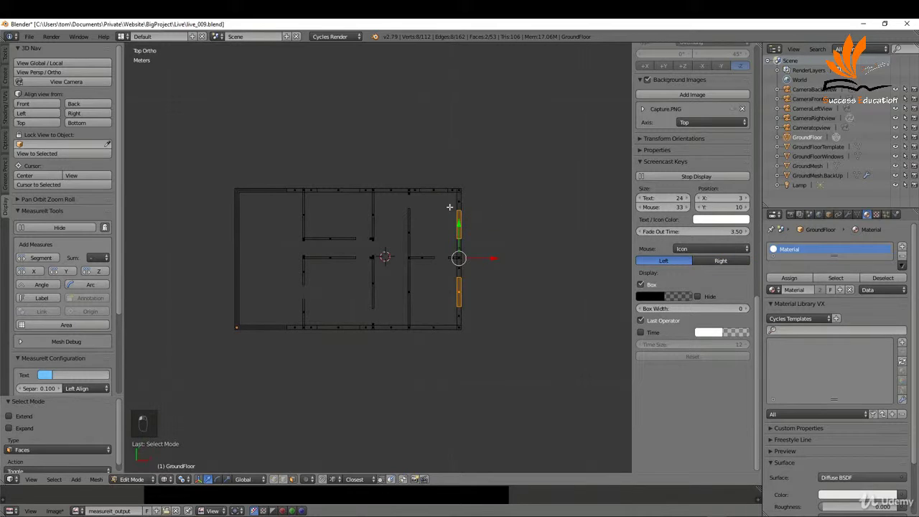
- Select the top and bottom wall window faces and separate them into GroundFloor.001
shift+right_click(422, 191)
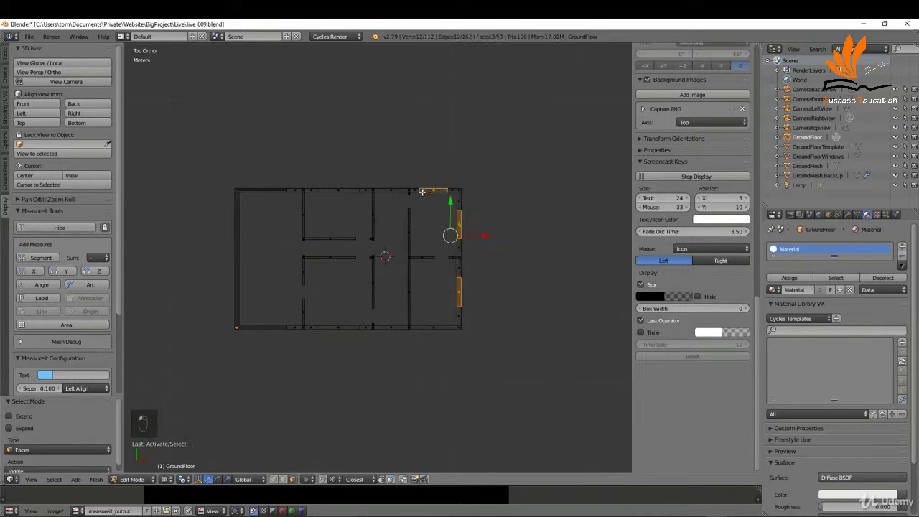
shift+right_click(335, 190)
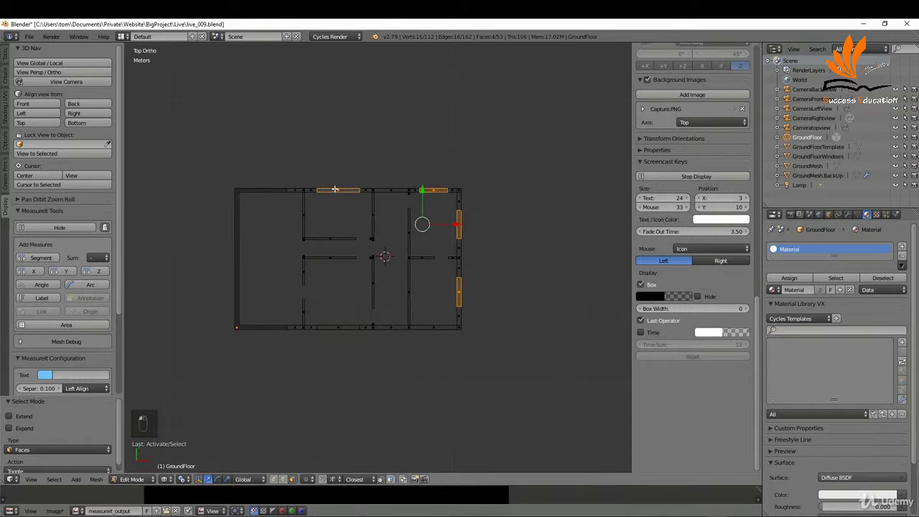
shift+right_click(341, 329)
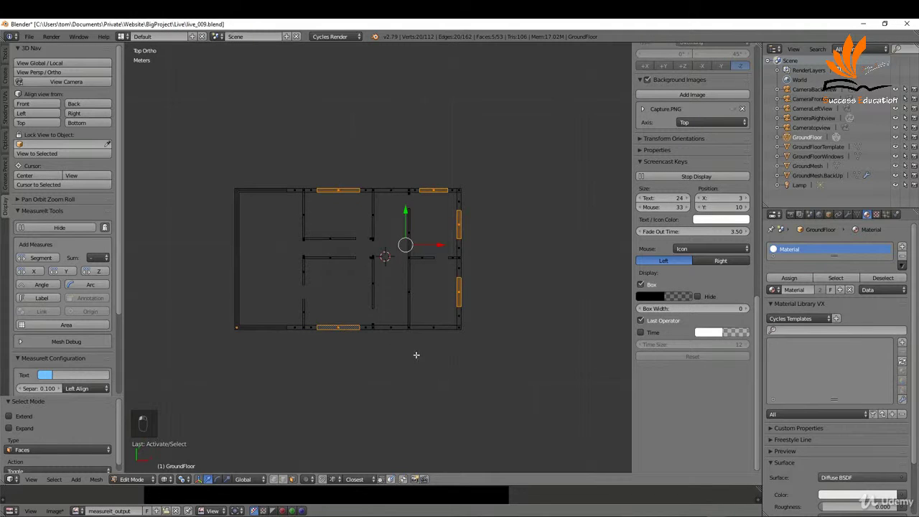
key(p)
click(509, 252)
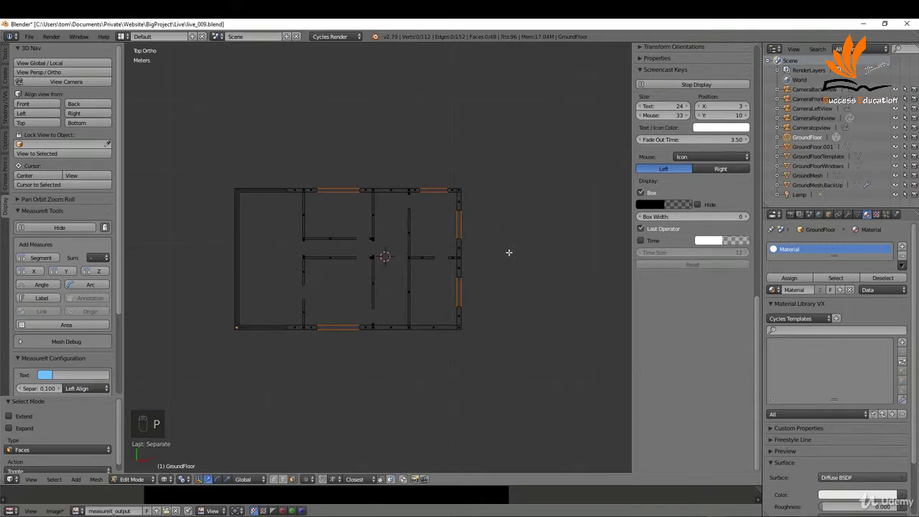
- Join GroundFloorWindows into GroundFloor.001 with Ctrl+J, then enter Edit Mode on the result
key(Tab)
click(431, 252)
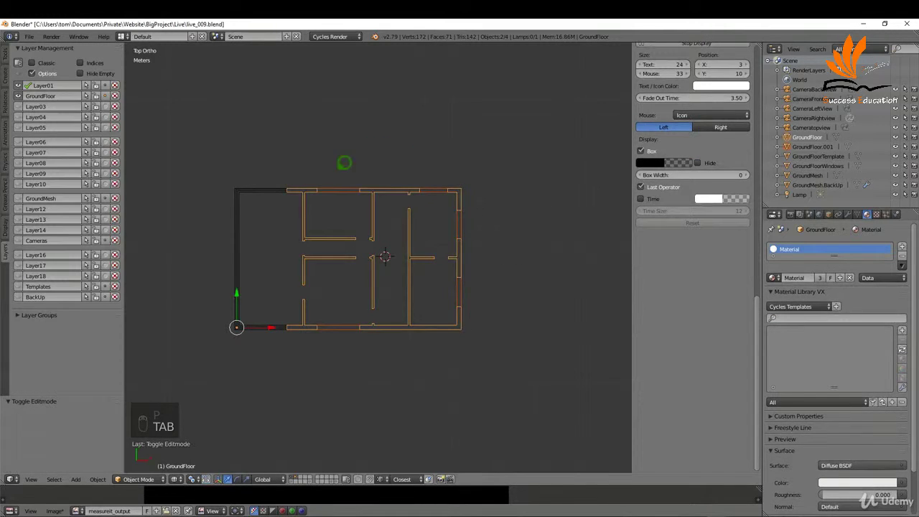
right_click(273, 181)
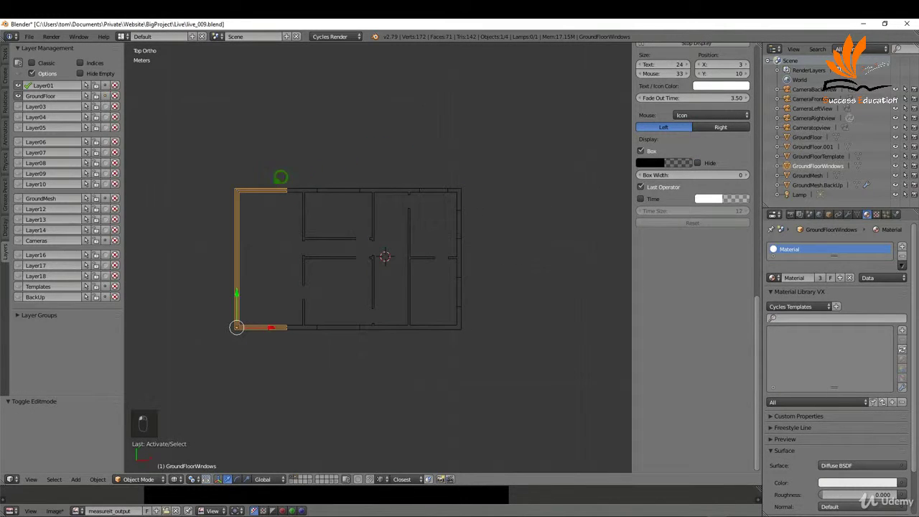
shift+right_click(340, 180)
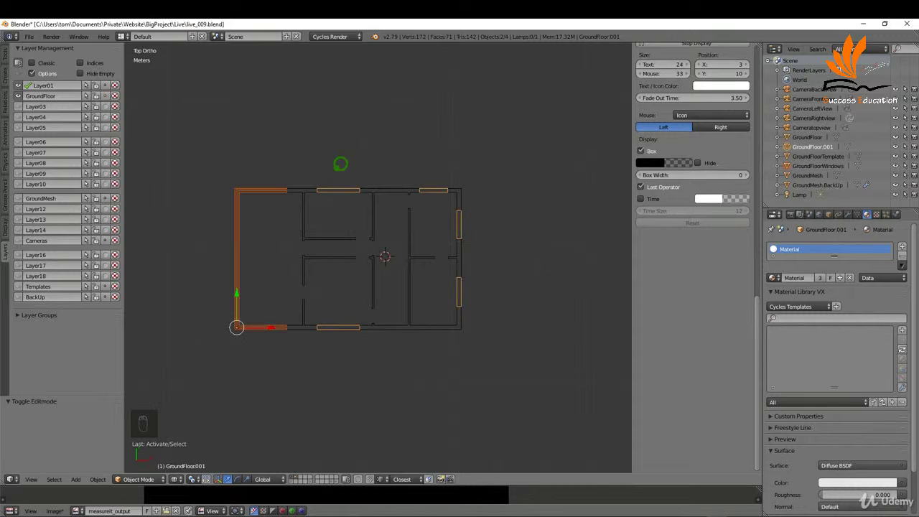
key(ctrl+j)
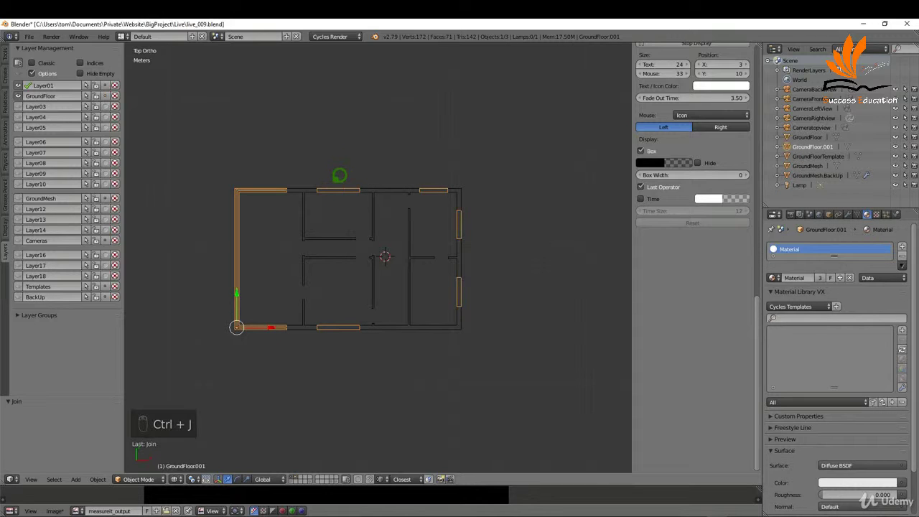
key(Tab)
click(407, 173)
scroll(333, 188, up, 3)
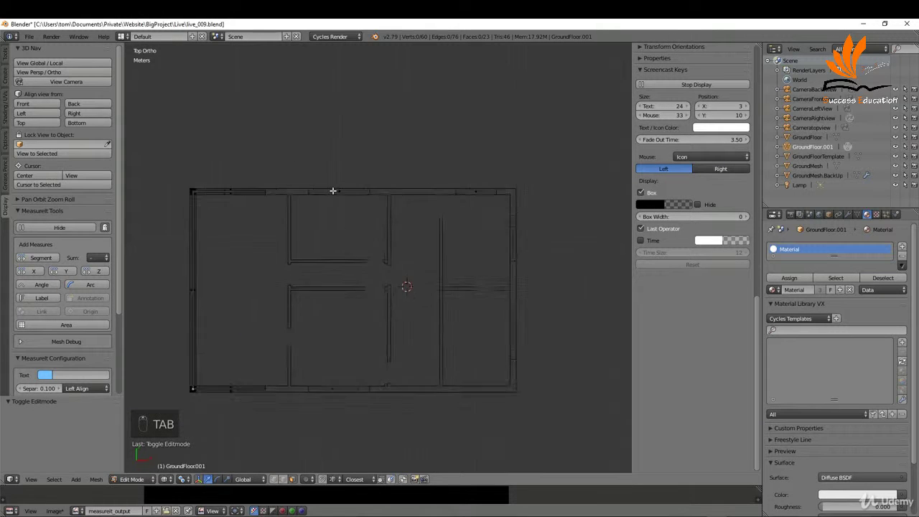
- Add two loop cuts across each of the two top-wall window pieces
key(ctrl+r)
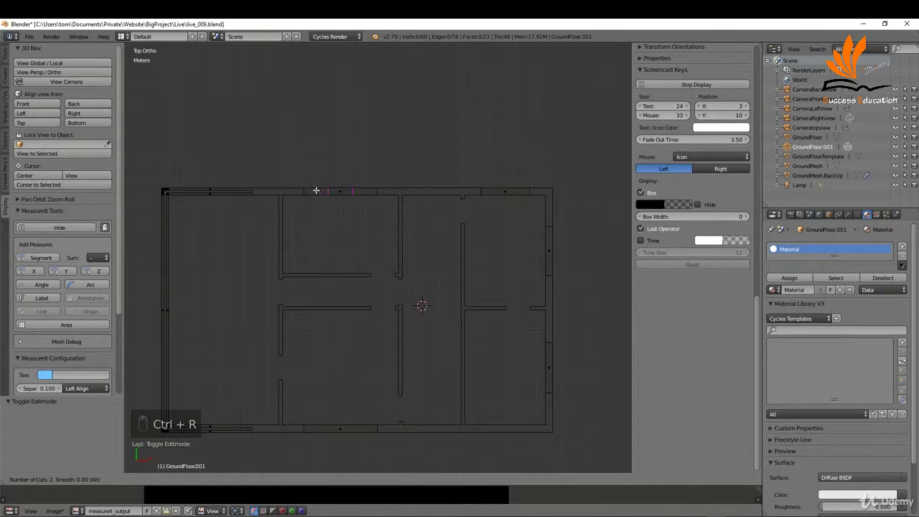
click(303, 190)
right_click(303, 190)
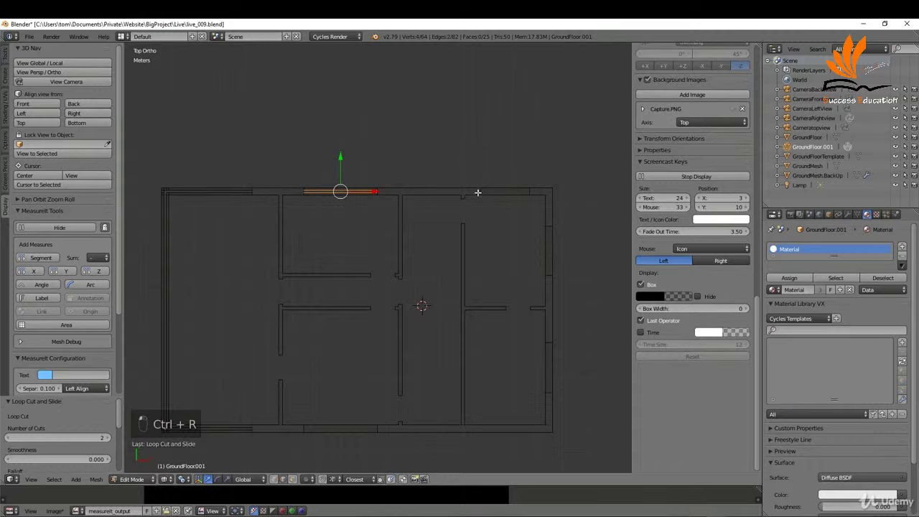
scroll(481, 191, up, 1)
key(ctrl+r)
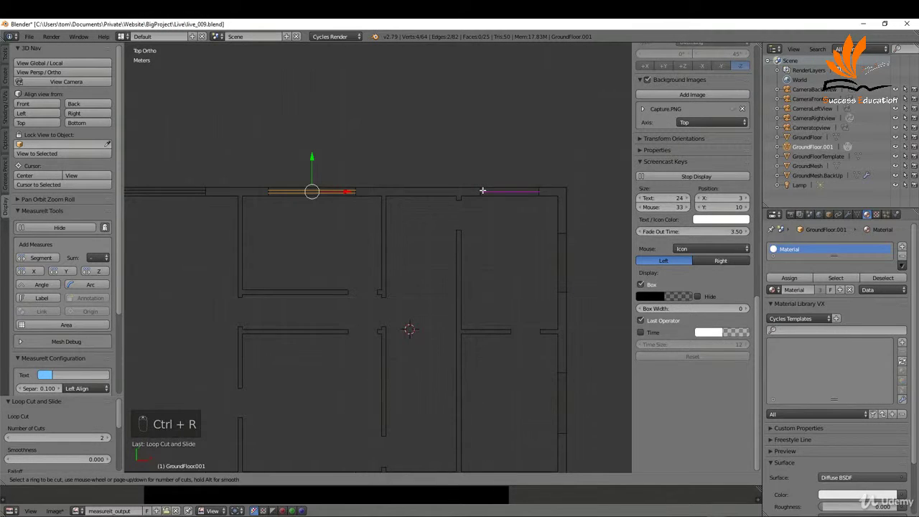
click(482, 191)
right_click(482, 191)
- Add two loop cuts across both right-wall pieces and the bottom-wall window piece
key(ctrl+r)
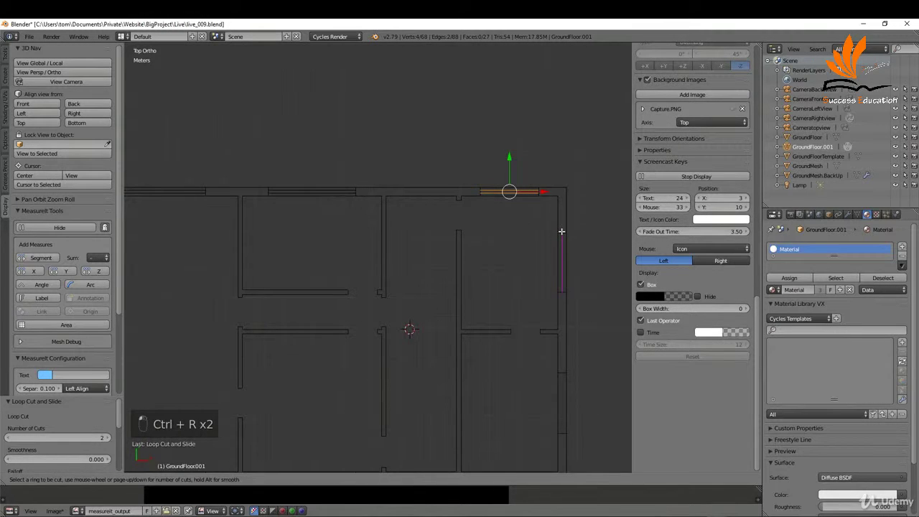
click(562, 231)
right_click(561, 231)
scroll(562, 231, down, 3)
scroll(564, 305, up, 1)
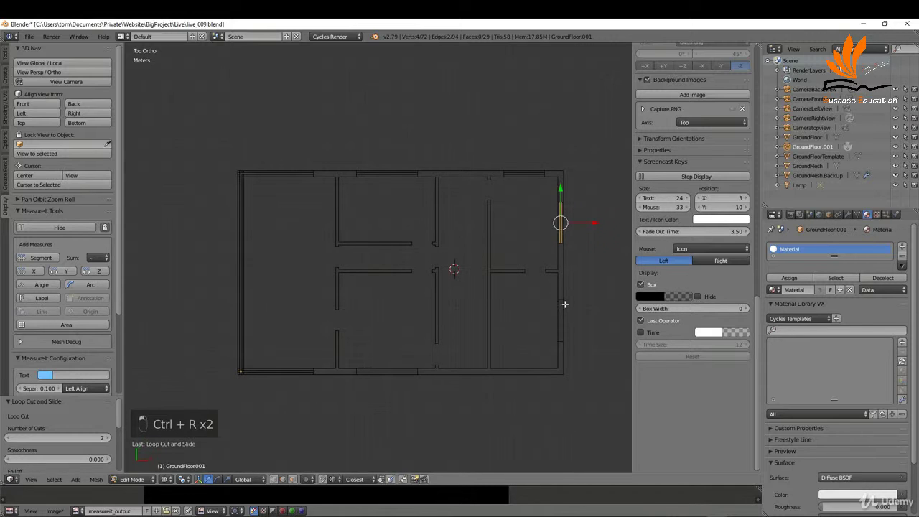
key(ctrl+r)
click(562, 298)
right_click(561, 298)
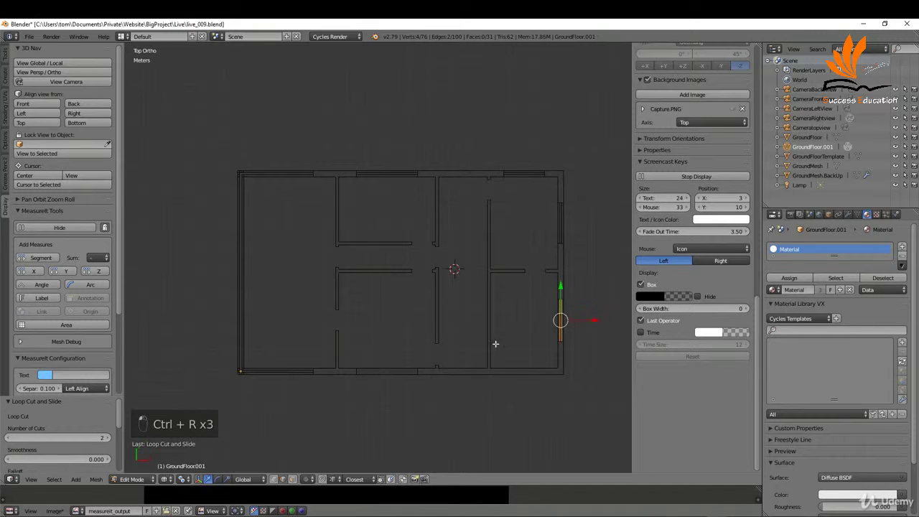
key(ctrl+r)
click(418, 373)
right_click(419, 373)
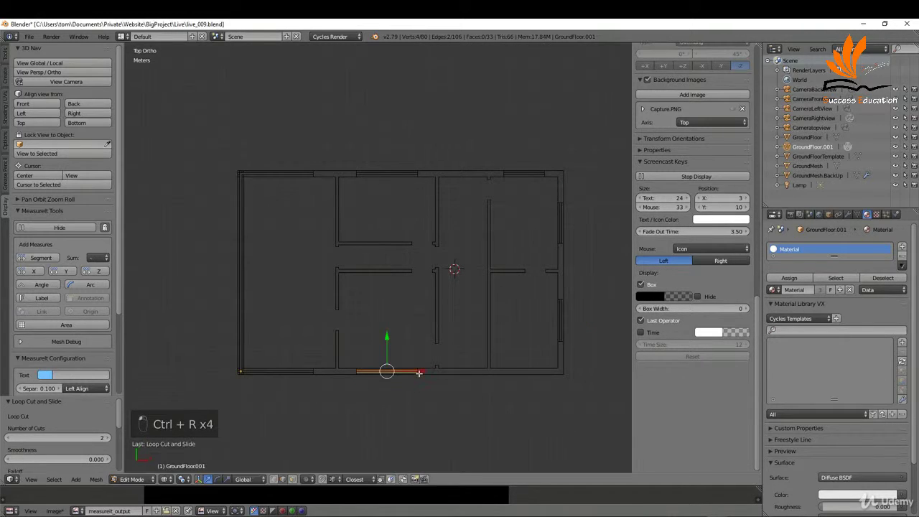
- Switch to face select and pick the middle face of a top-wall window
key(ctrl+Tab)
click(396, 215)
scroll(402, 167, up, 1)
scroll(402, 168, up, 2)
right_click(365, 180)
scroll(366, 181, down, 2)
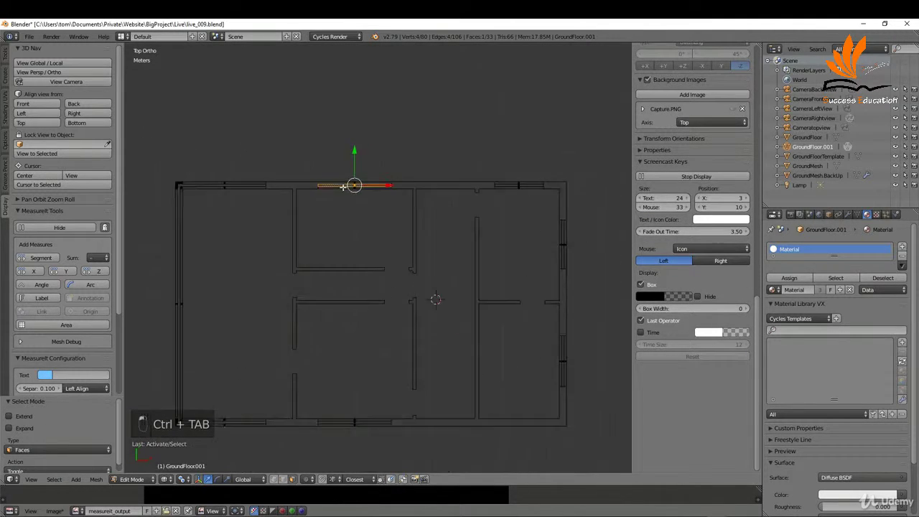
- Add the middle faces of the other top, right and bottom window pieces to the selection
scroll(495, 179, up, 2)
scroll(494, 179, up, 2)
shift+right_click(492, 193)
shift+right_click(601, 326)
scroll(558, 285, down, 3)
scroll(568, 347, up, 3)
scroll(565, 340, down, 3)
scroll(564, 333, up, 5)
shift+right_click(564, 334)
scroll(564, 334, down, 3)
scroll(410, 341, up, 5)
shift+right_click(394, 335)
scroll(395, 334, down, 5)
- Delete the selected middle faces and return to Object Mode
key(x)
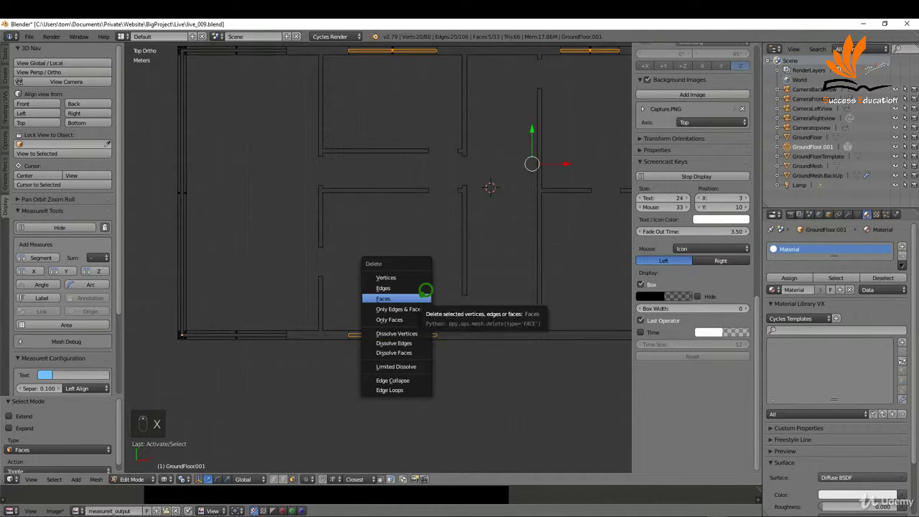
click(420, 297)
scroll(382, 335, down, 3)
scroll(467, 268, up, 2)
key(Tab)
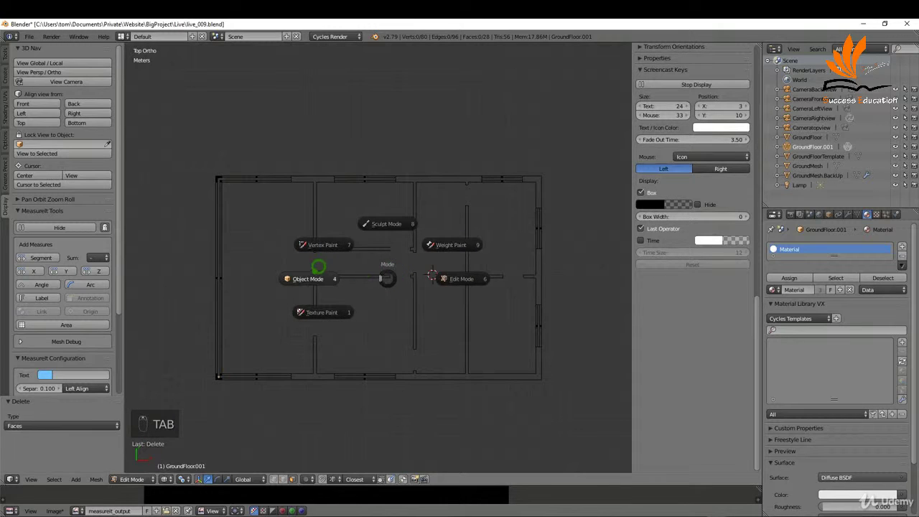
click(318, 266)
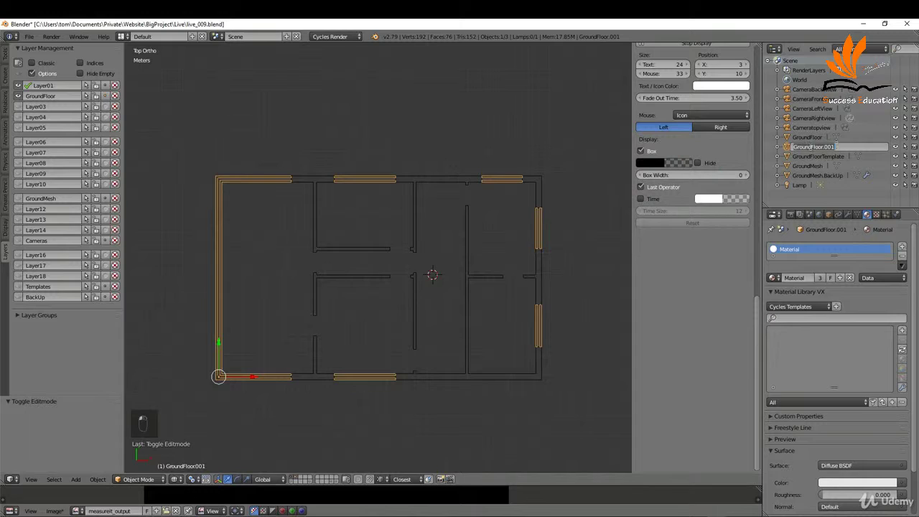
- Rename GroundFloor.001 to GroundFloorWindows in the Outliner
double_click(847, 151)
key(BackSpace)
key(BackSpace)
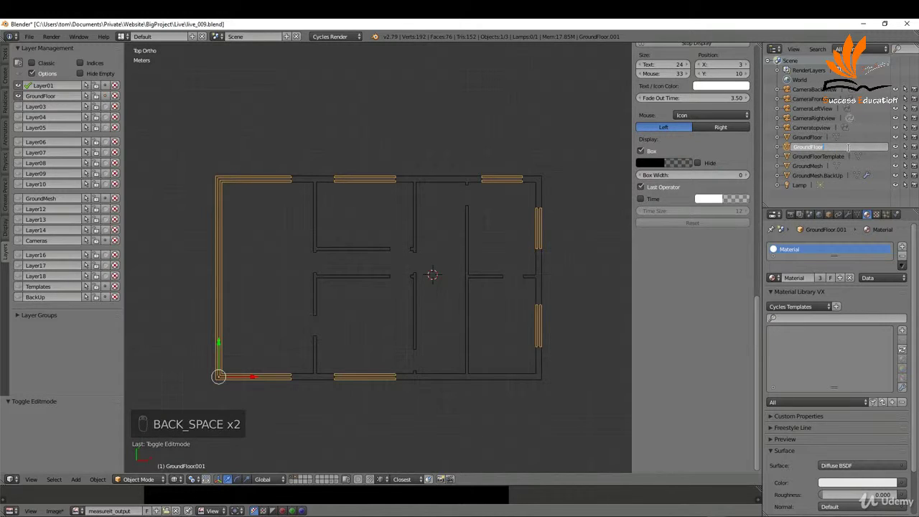
text(Windows)
key(Return)
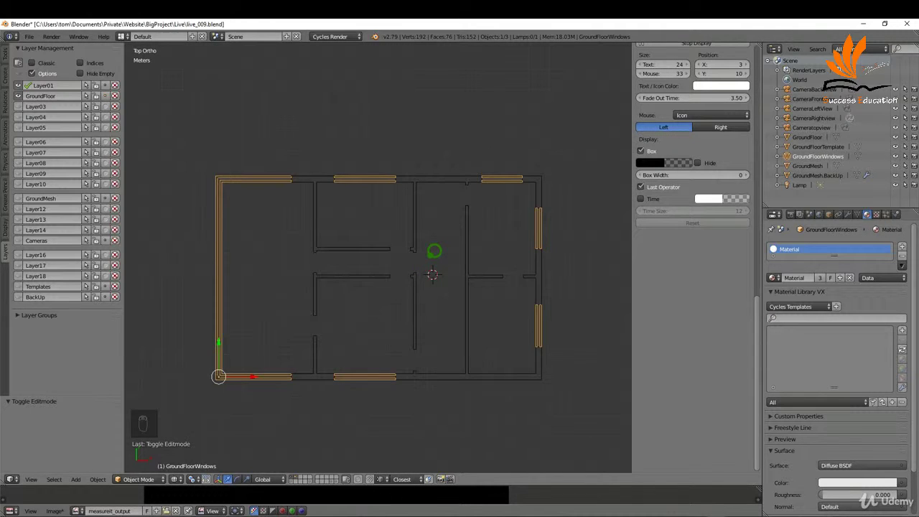